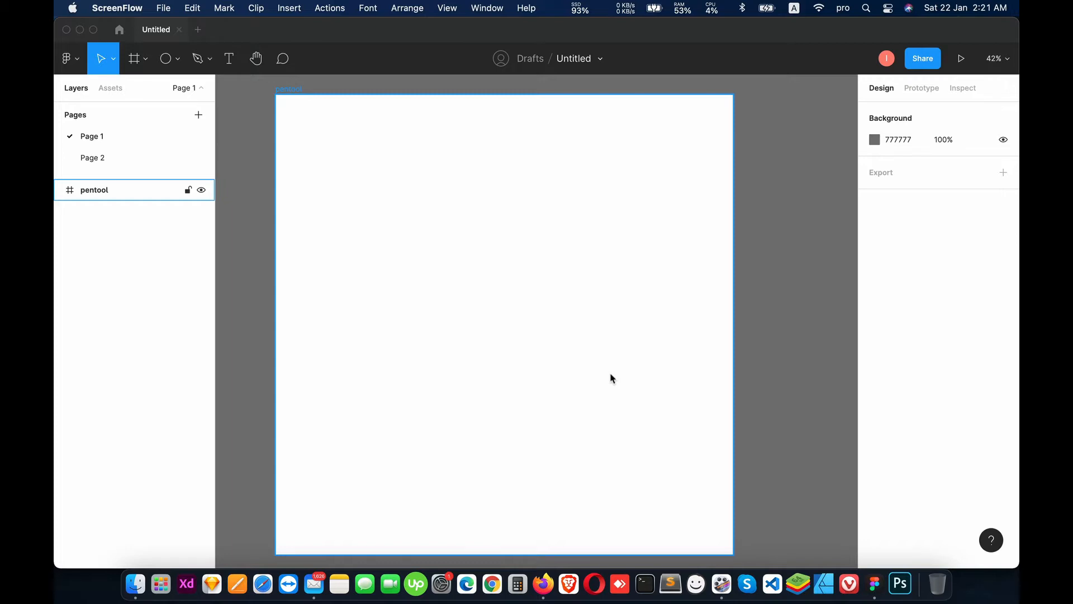
Step: Draw a 124 × 124 square in the upper part of the pentool frame and place a copy beside it at X 460, Y 131
click(172, 61)
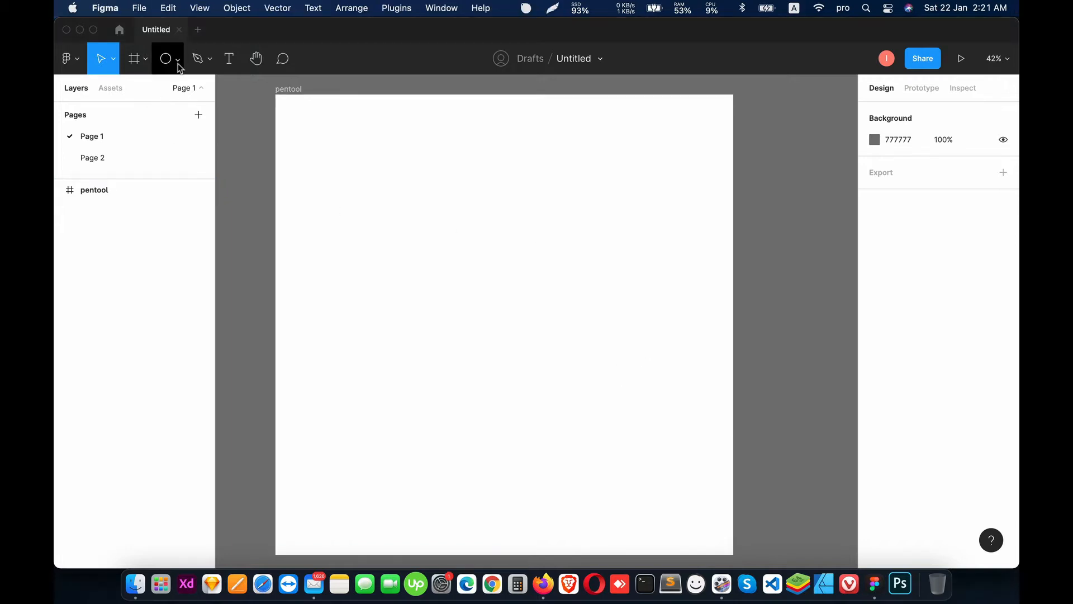
click(174, 59)
click(166, 94)
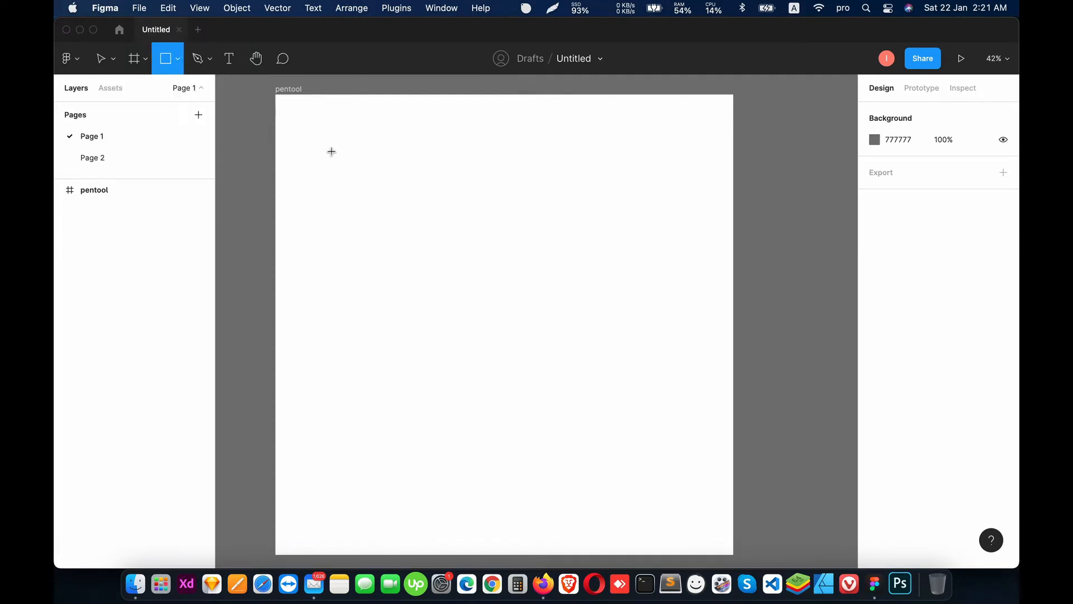
mouse_move(331, 151)
mouse_down()
mouse_move(384, 189)
mouse_move(367, 179)
mouse_move(371, 138)
mouse_move(377, 153)
mouse_move(427, 152)
mouse_up()
key(super+c)
key(super+v)
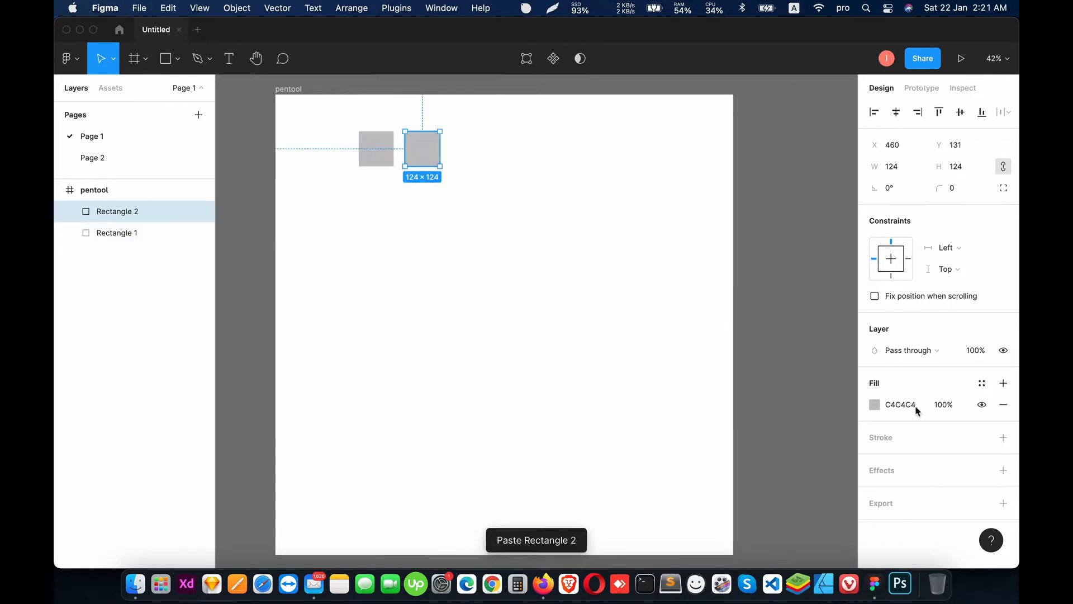
click(434, 189)
Step: Change the fill of the original square, Rectangle 1, to blue 293DE8
click(379, 149)
click(875, 404)
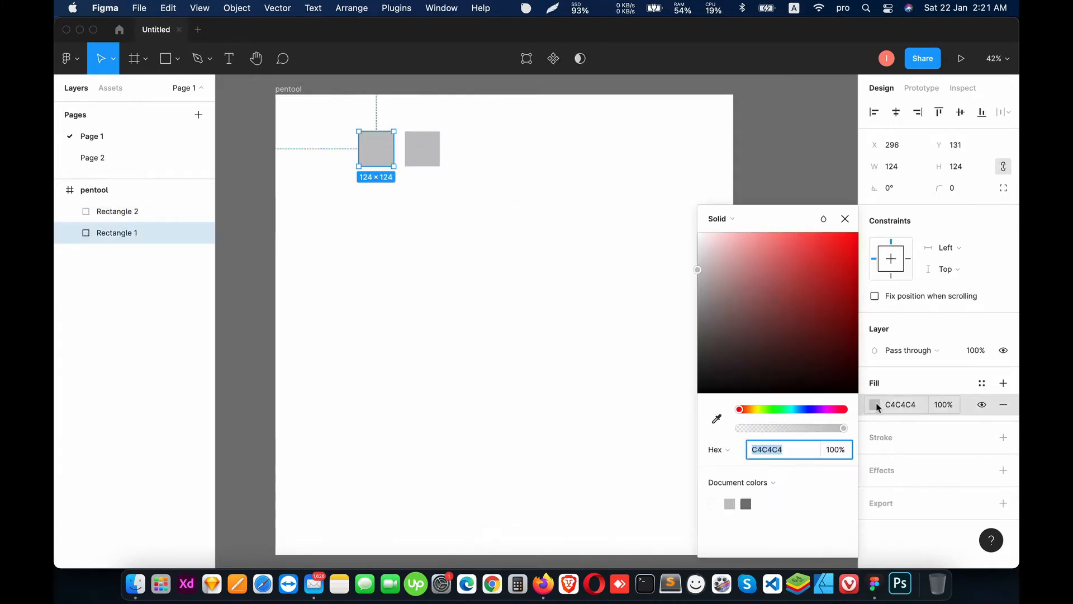
click(805, 409)
click(825, 249)
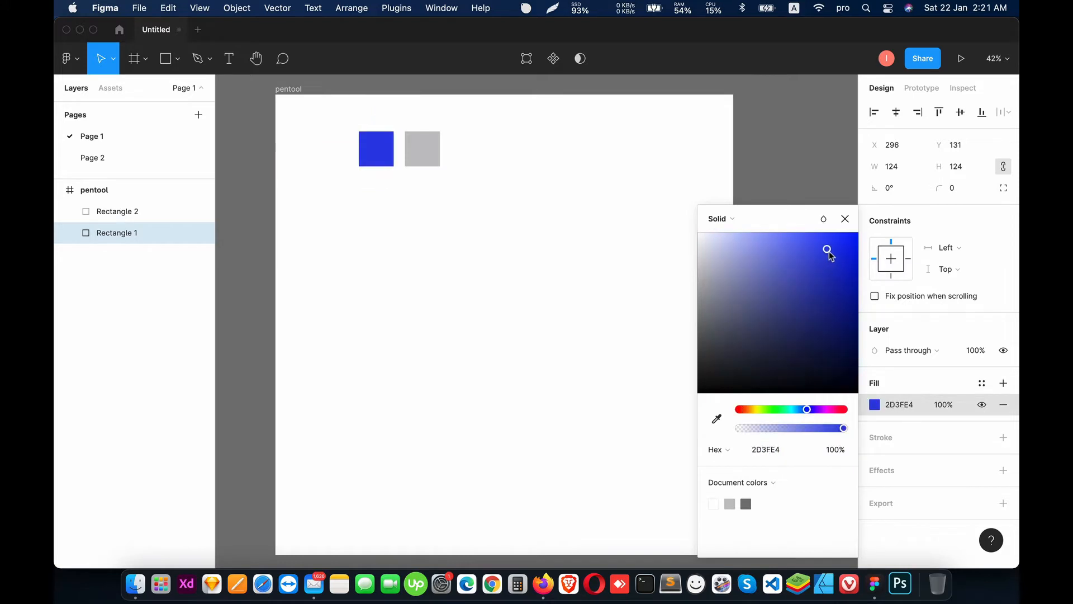
click(446, 210)
Step: Change the fill of the copied square, Rectangle 2, to red FE5F5F
click(422, 155)
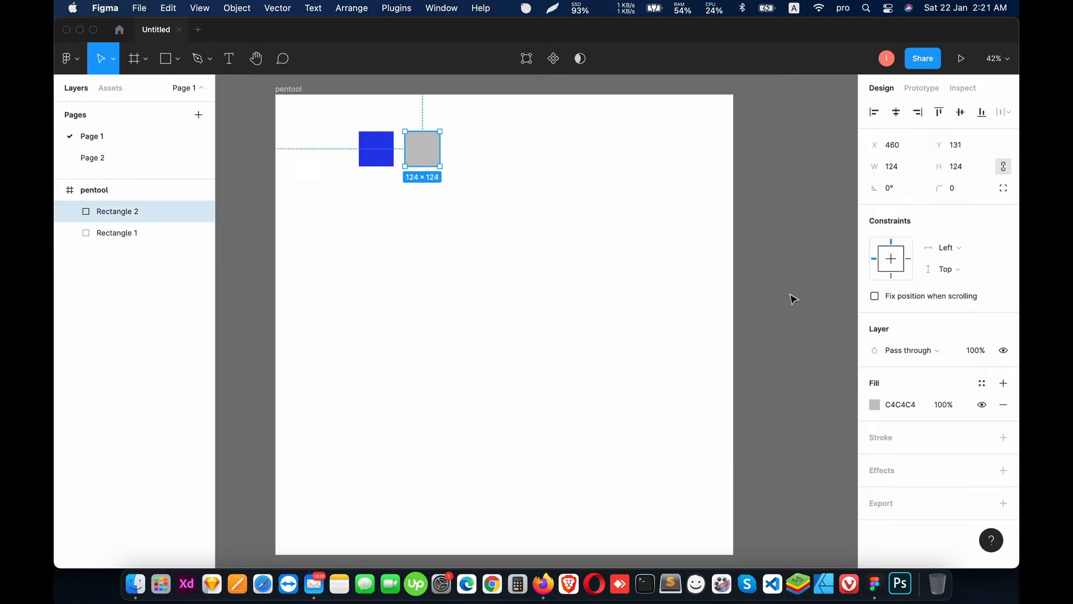
click(875, 405)
drag(833, 250, 795, 237)
click(479, 281)
scroll(400, 299, up, 5)
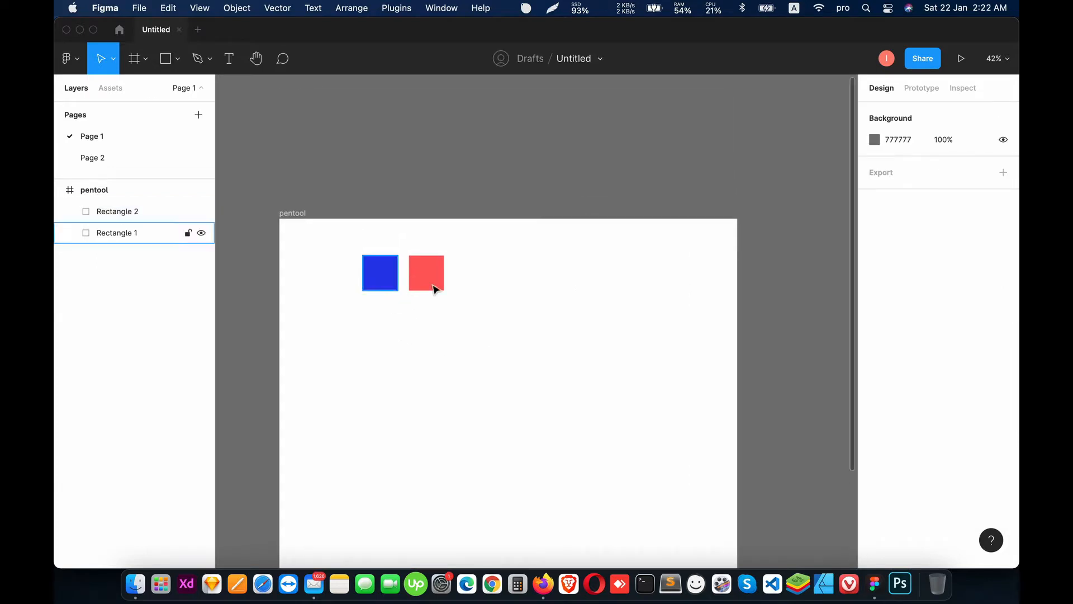
Step: Select both squares and move them together so the blue one sits at about X 377, Y 174
drag(456, 302, 348, 256)
click(514, 318)
drag(520, 331, 327, 249)
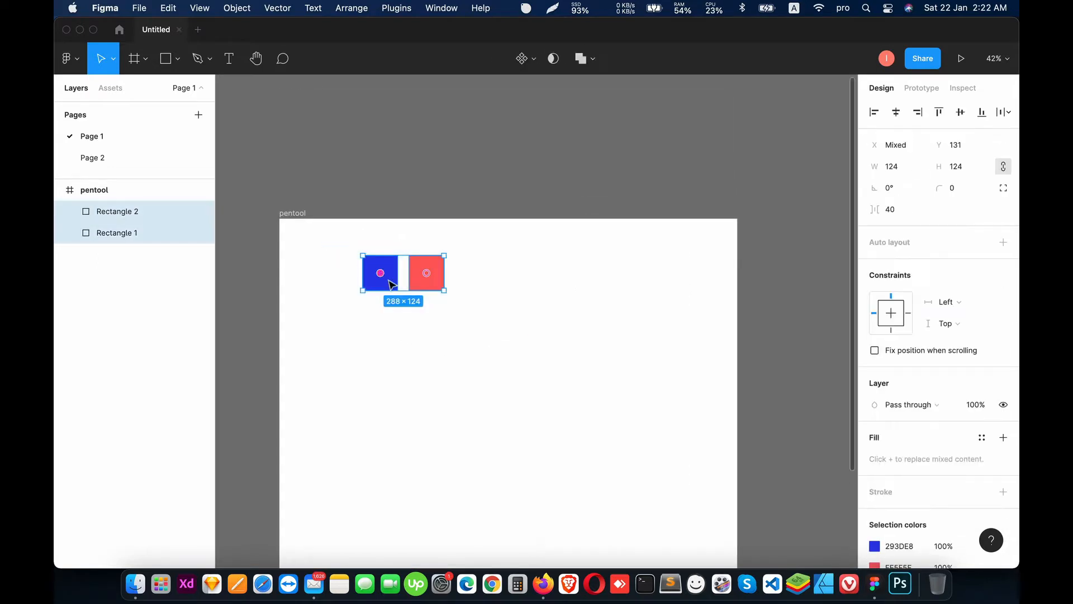
drag(381, 290, 442, 295)
click(448, 345)
Step: Save the blue square's fill as a new color style named "main color"
click(410, 293)
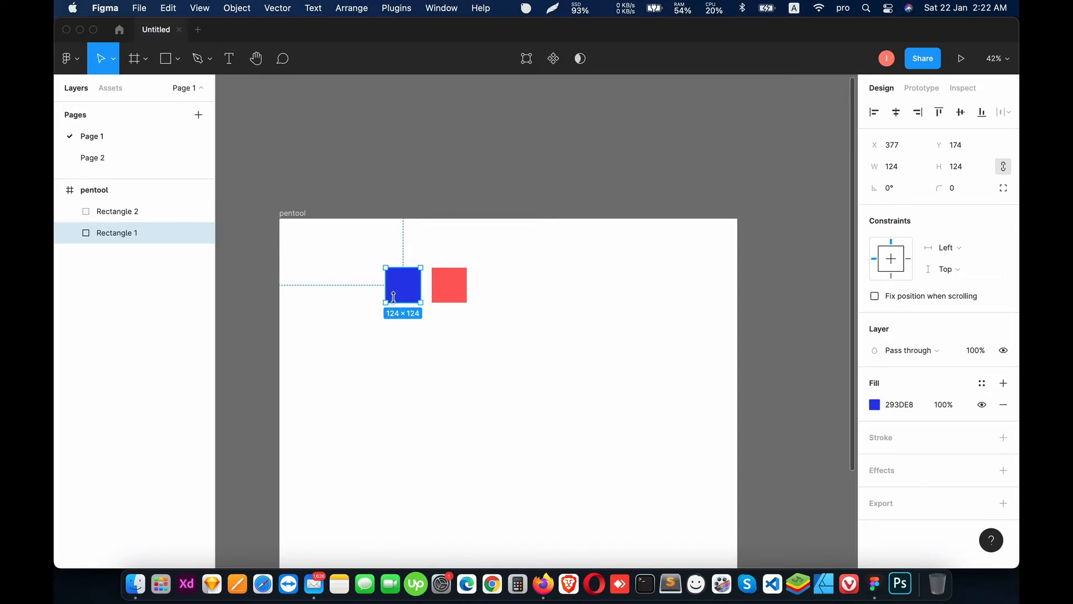
click(1006, 390)
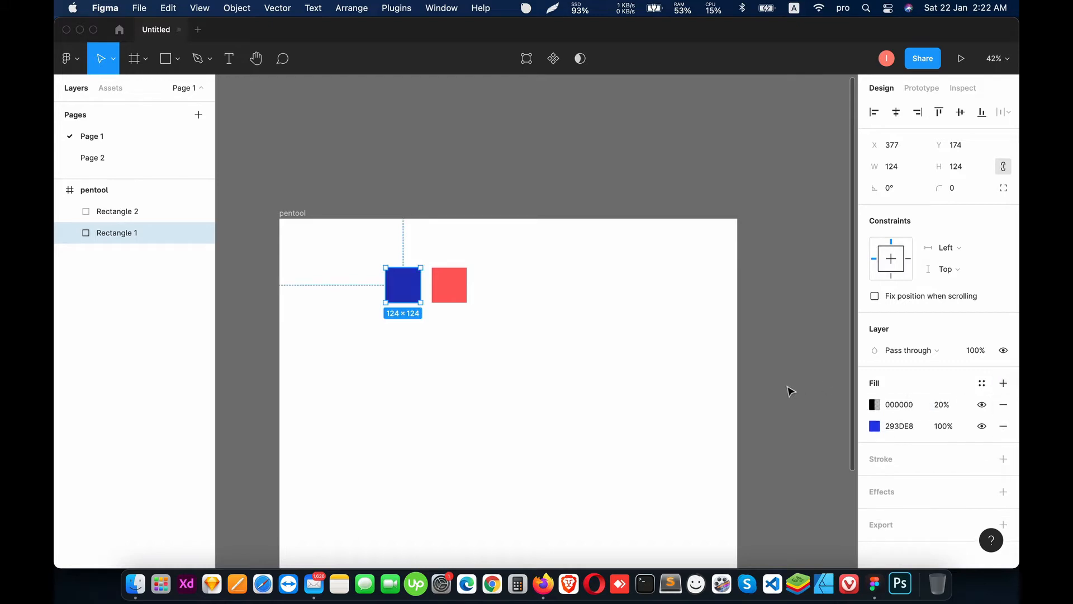
click(1005, 405)
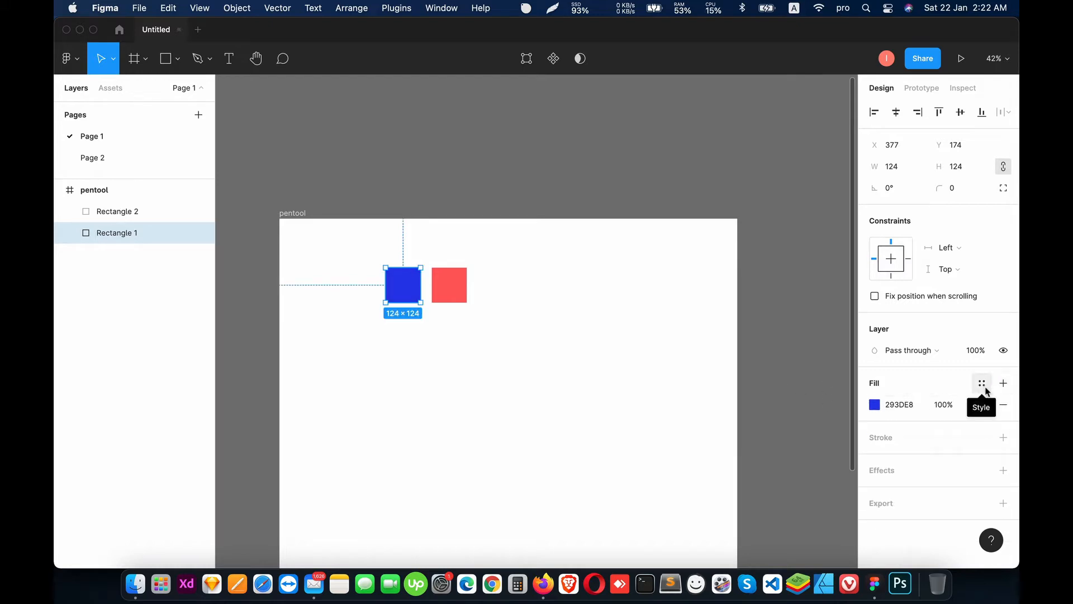
click(982, 386)
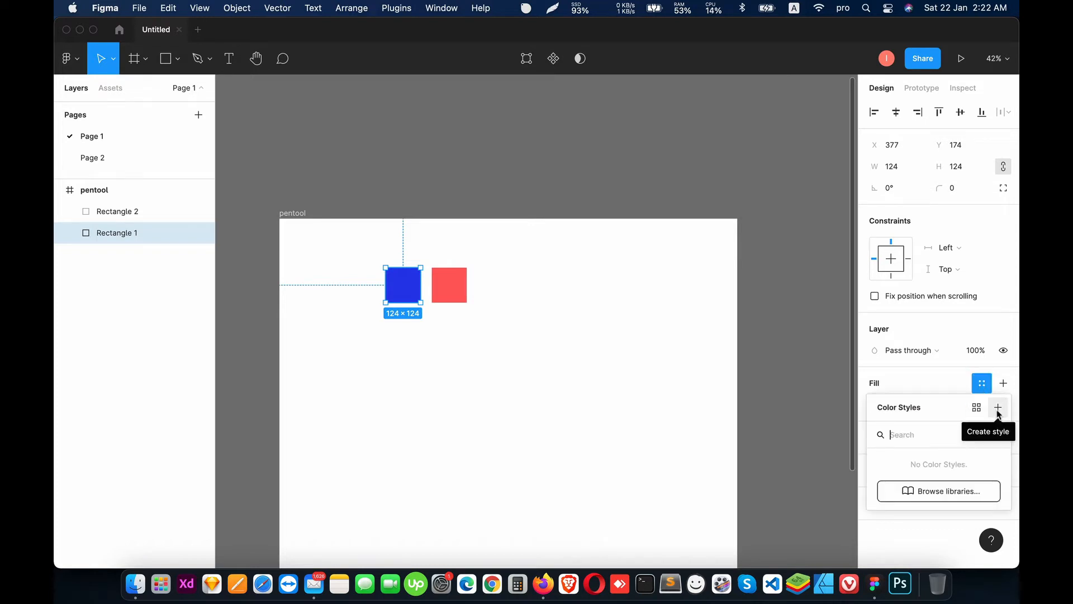
click(998, 410)
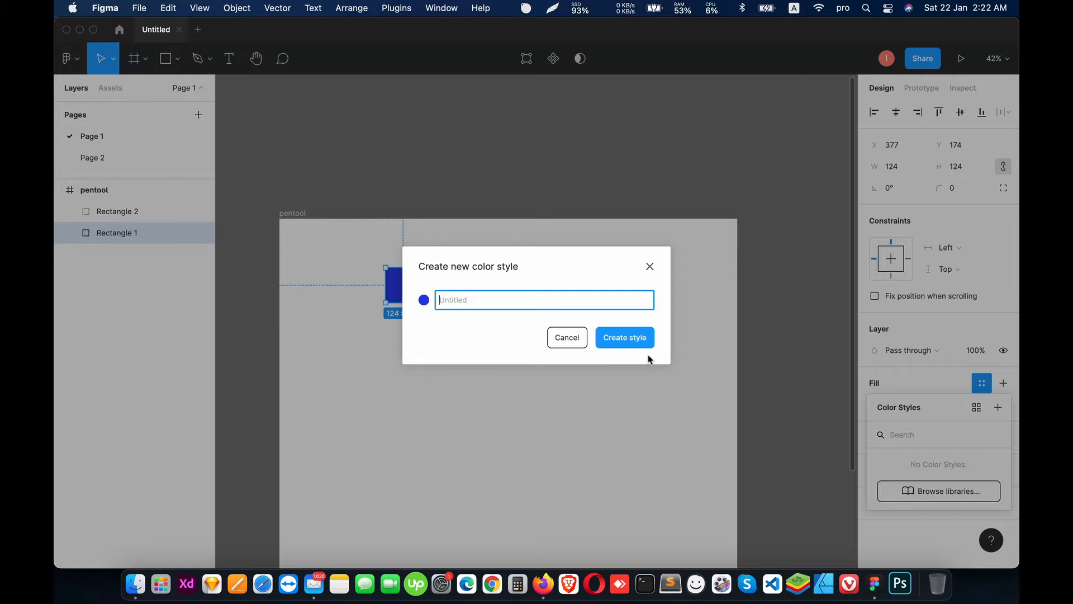
text(main color)
click(625, 344)
click(503, 357)
Step: Save the red square's fill as a new color style named "secondary color"
click(458, 293)
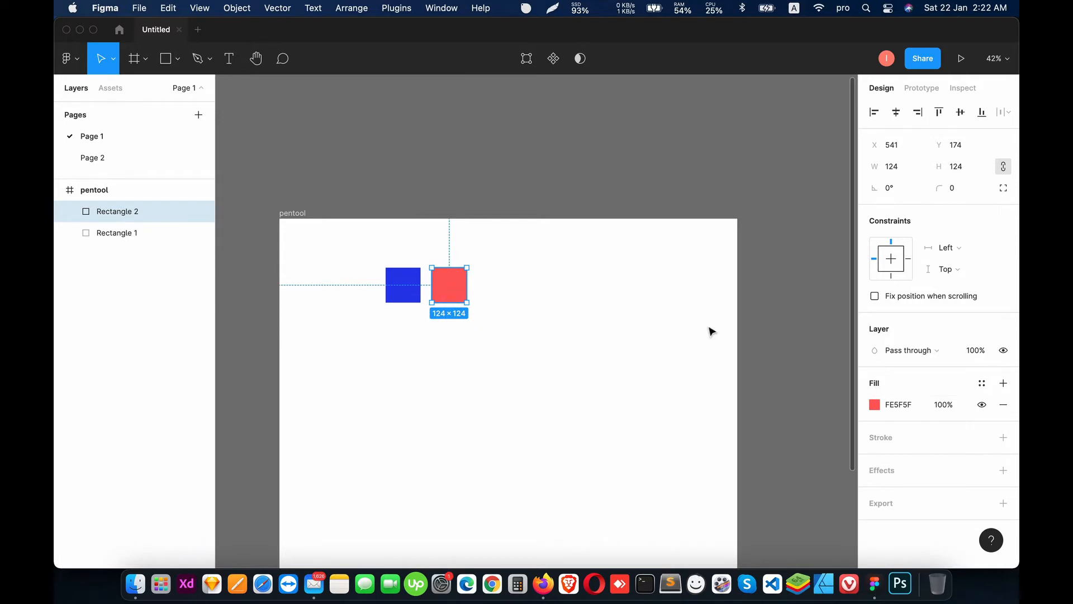
click(982, 384)
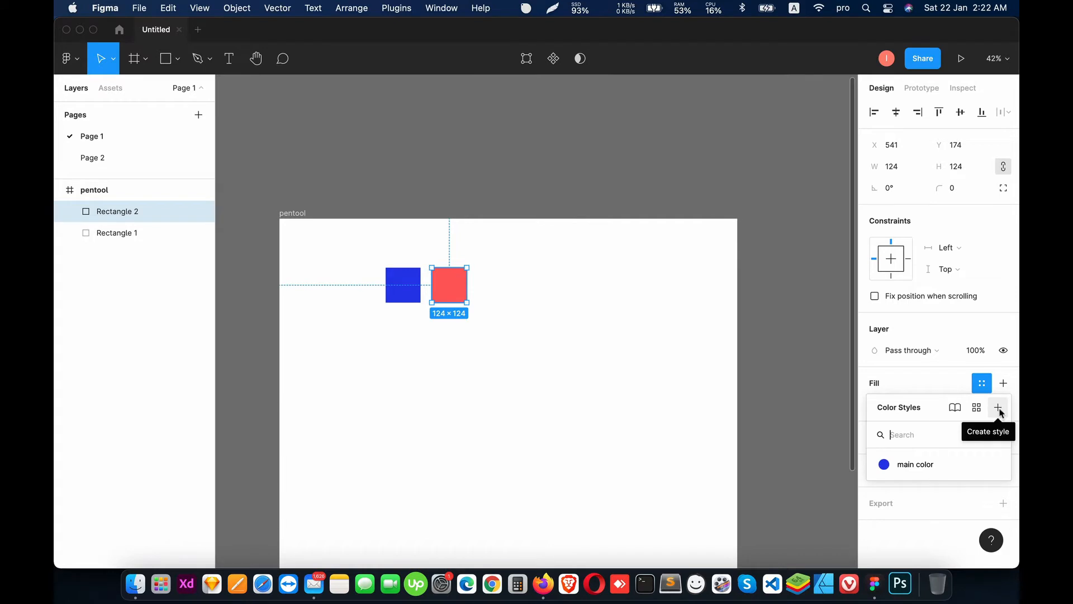
click(998, 408)
text(secon)
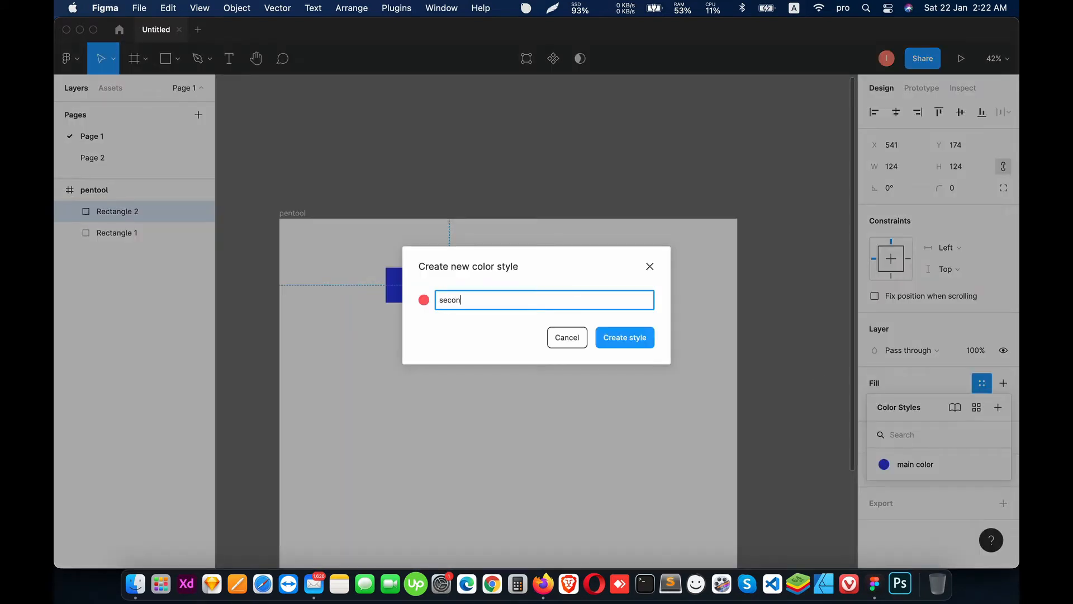
text(dary color)
key(Return)
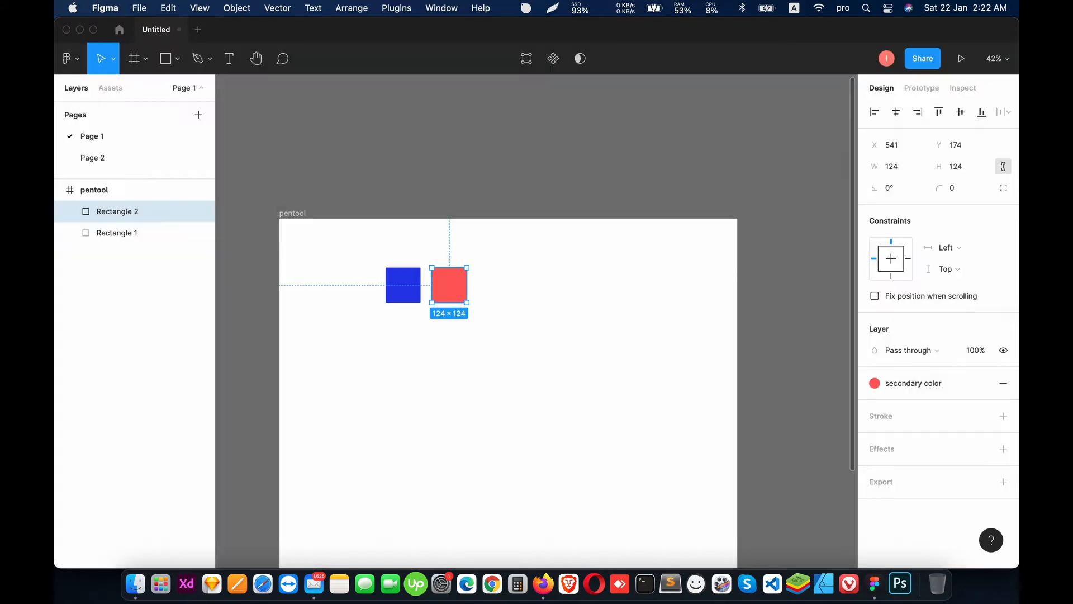
click(620, 355)
Step: Select both squares and move them toward the frame's upper-left corner, with the blue one at about X 208, Y 72
drag(426, 324, 467, 274)
drag(581, 278, 347, 204)
key(ctrl+z)
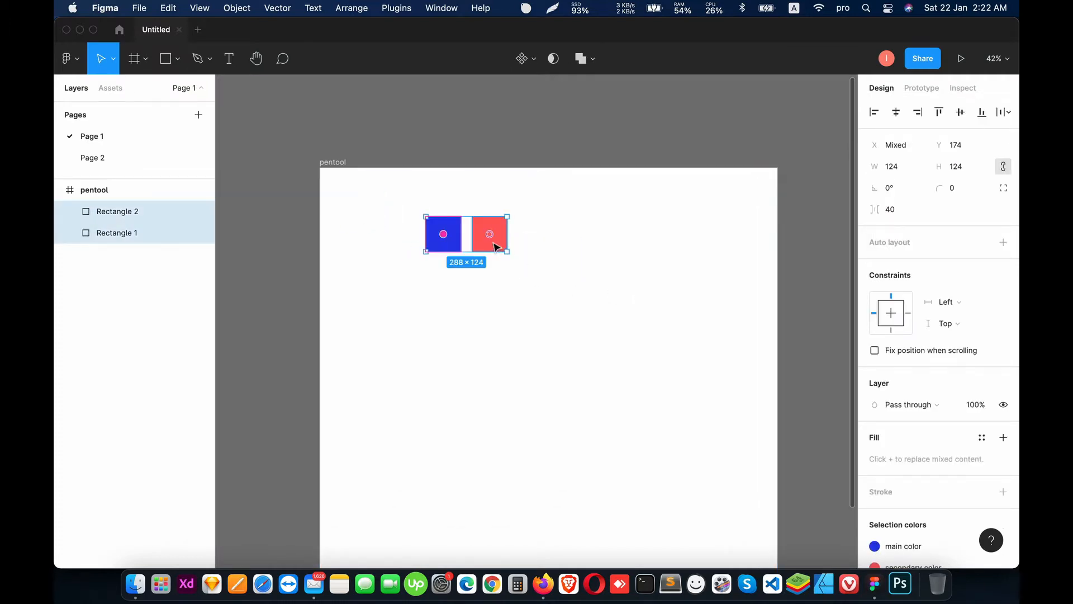
drag(494, 243, 448, 215)
click(274, 223)
Step: Draw a circle about 346 × 346 below the squares and move it to about X 270, Y 501
click(177, 60)
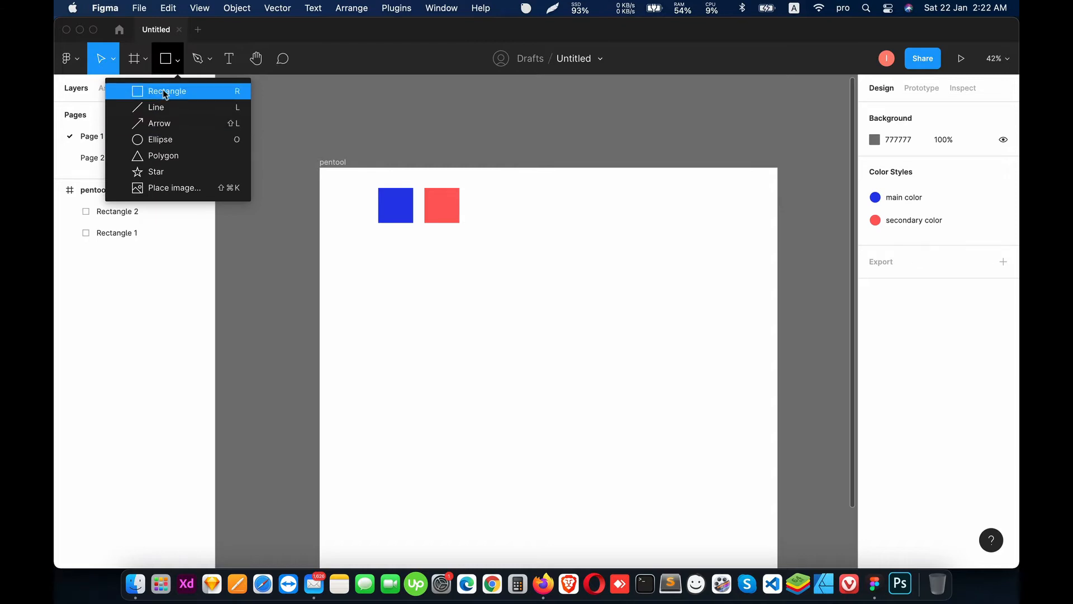
key(Escape)
click(177, 58)
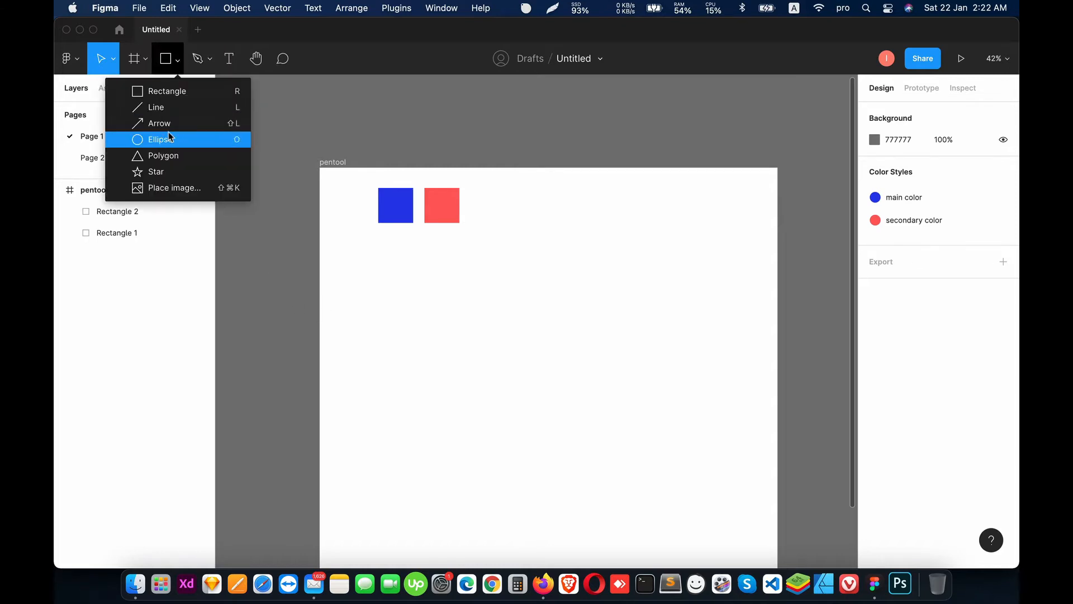
click(173, 139)
mouse_move(336, 277)
mouse_down()
mouse_move(537, 527)
mouse_move(489, 438)
mouse_move(424, 376)
mouse_up()
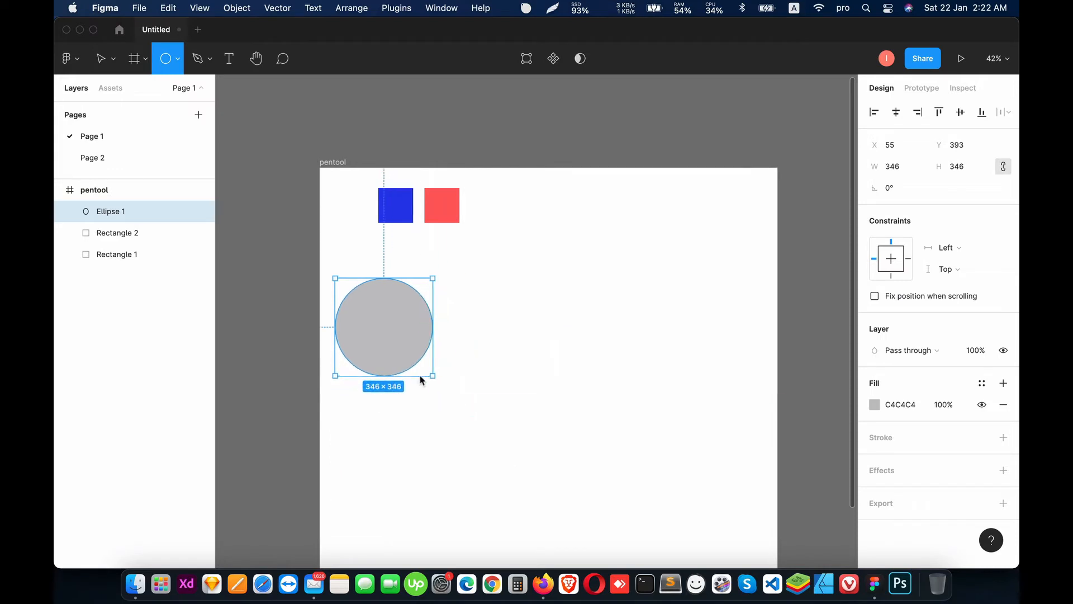
drag(429, 326, 442, 393)
click(540, 396)
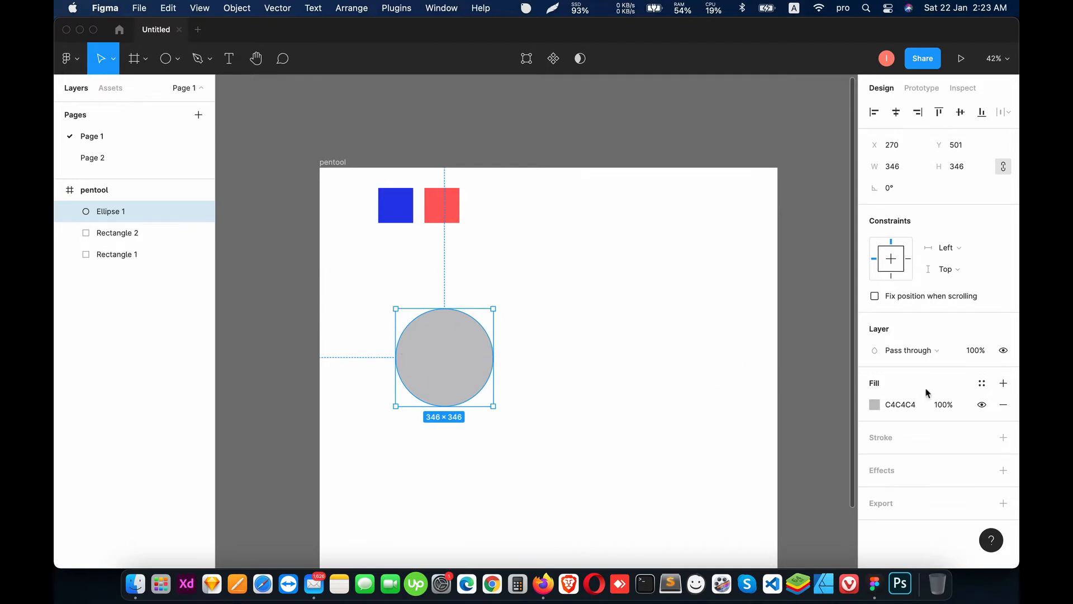
Step: Apply the "main color" style to the circle's fill and move the circle to about X 88, Y 360
click(983, 384)
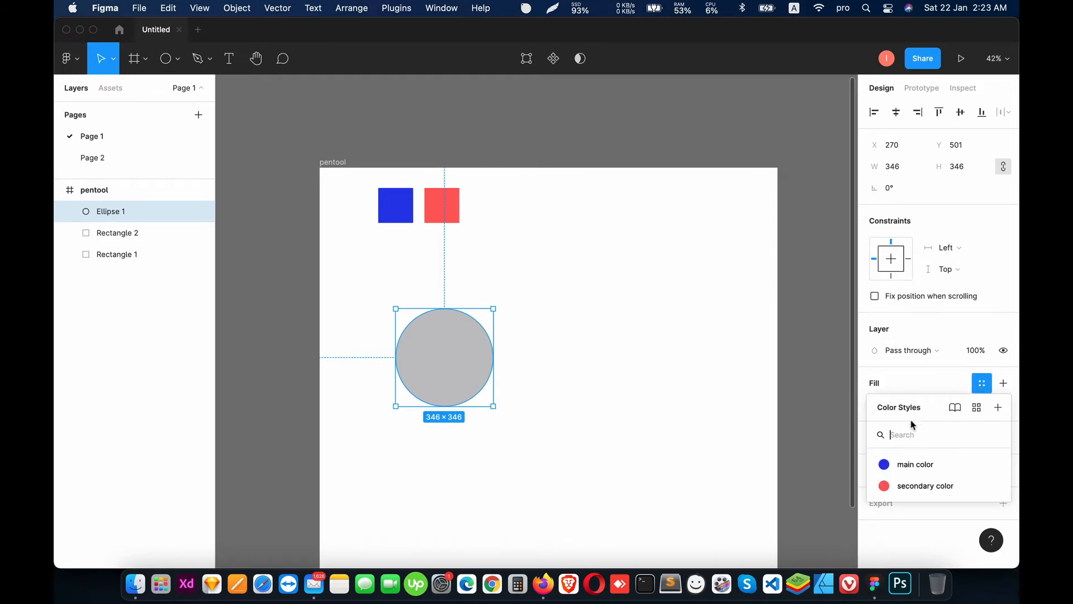
click(904, 464)
click(539, 388)
click(453, 350)
click(609, 415)
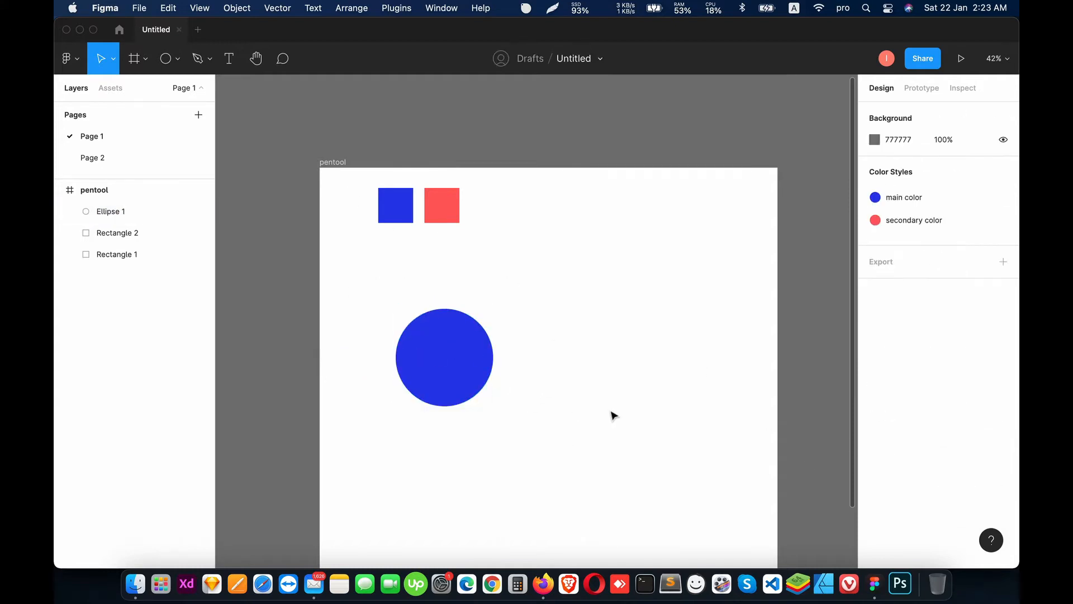
drag(455, 352, 403, 312)
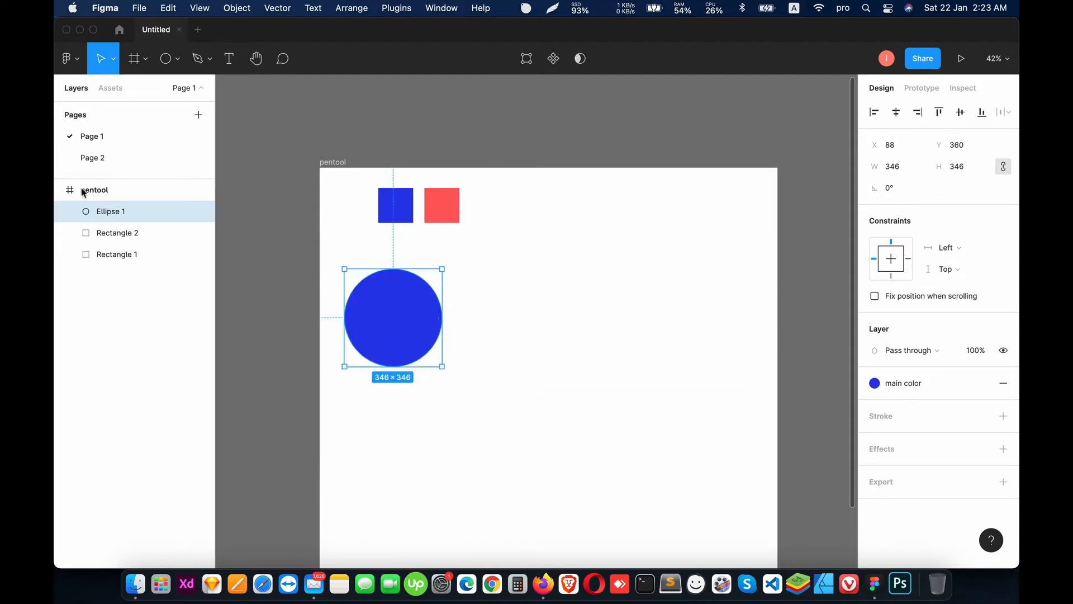
Step: Draw a second circle about 379 × 379 and move it to the lower right of the blue circle, at about X 456, Y 558
click(176, 58)
click(156, 144)
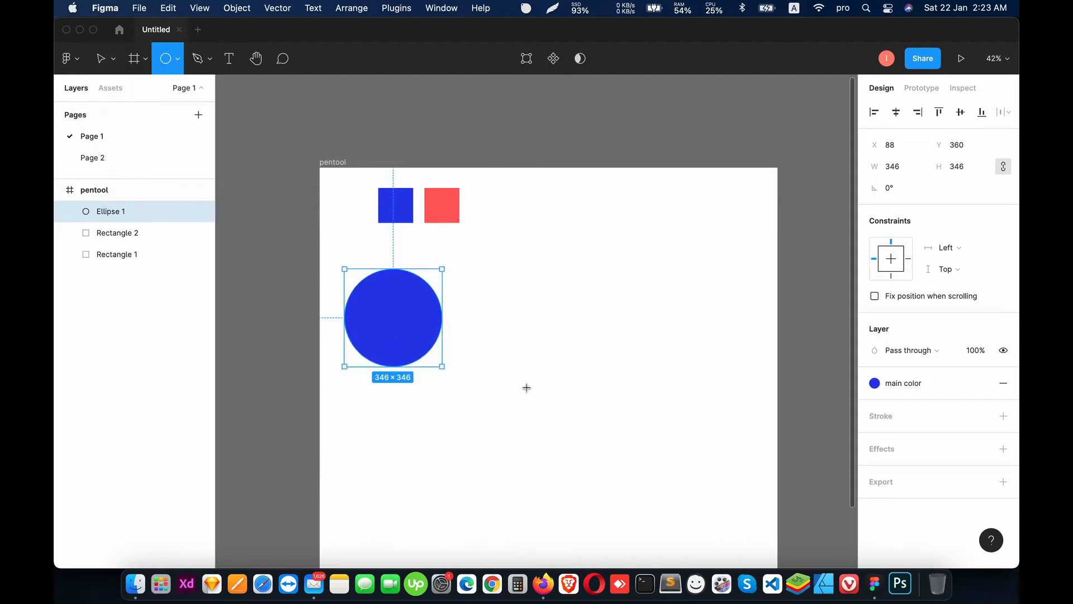
shift+drag(601, 300, 709, 398)
drag(647, 359, 499, 387)
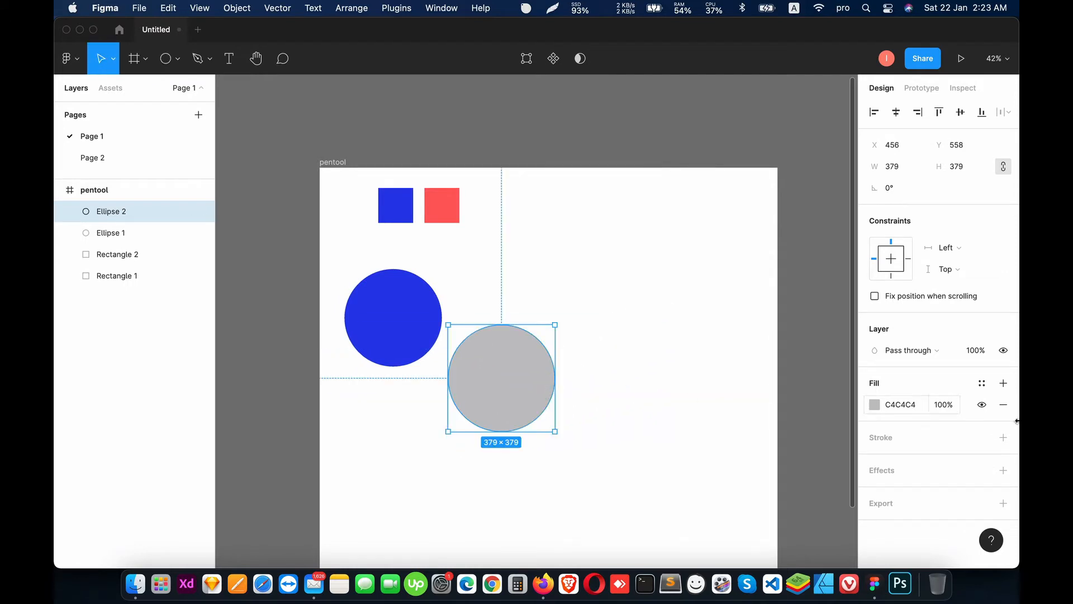
Step: Apply the "secondary color" style to the second circle's fill and move the circle level with the blue circle
click(982, 385)
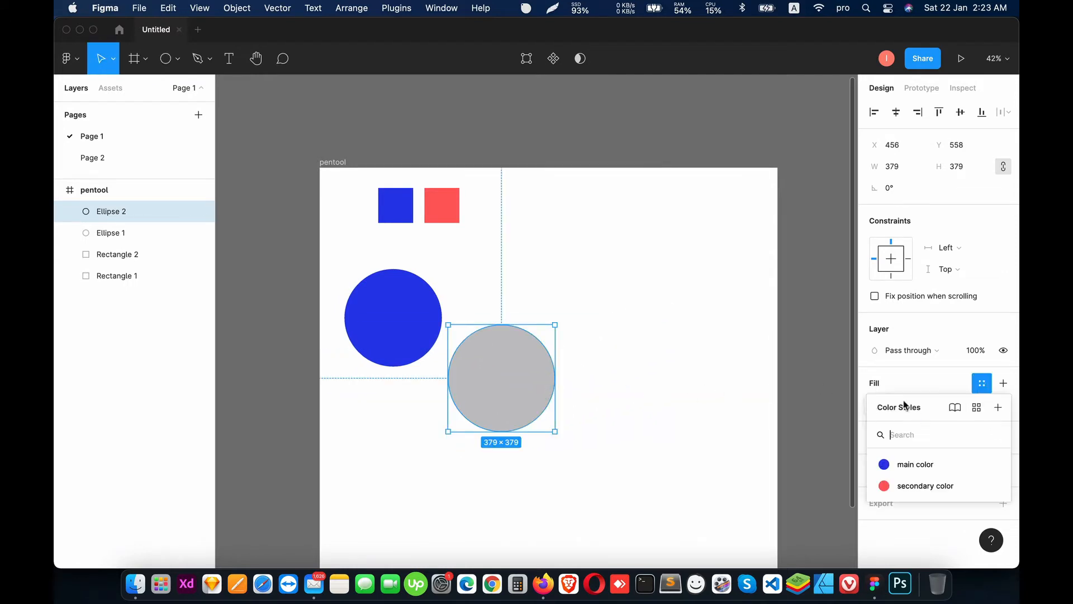
click(926, 486)
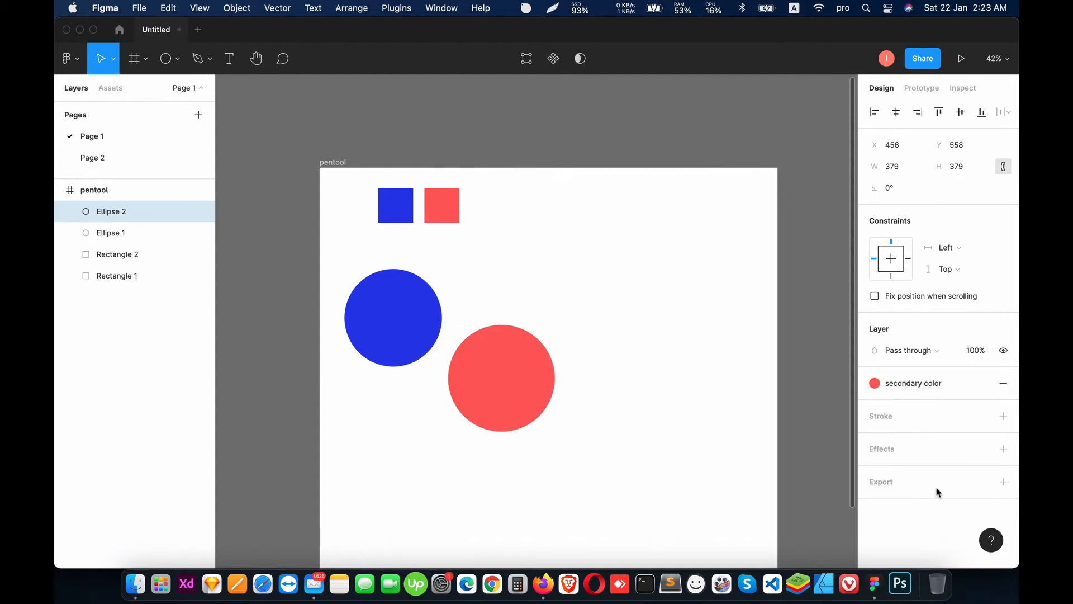
drag(483, 389, 499, 333)
click(472, 414)
click(412, 208)
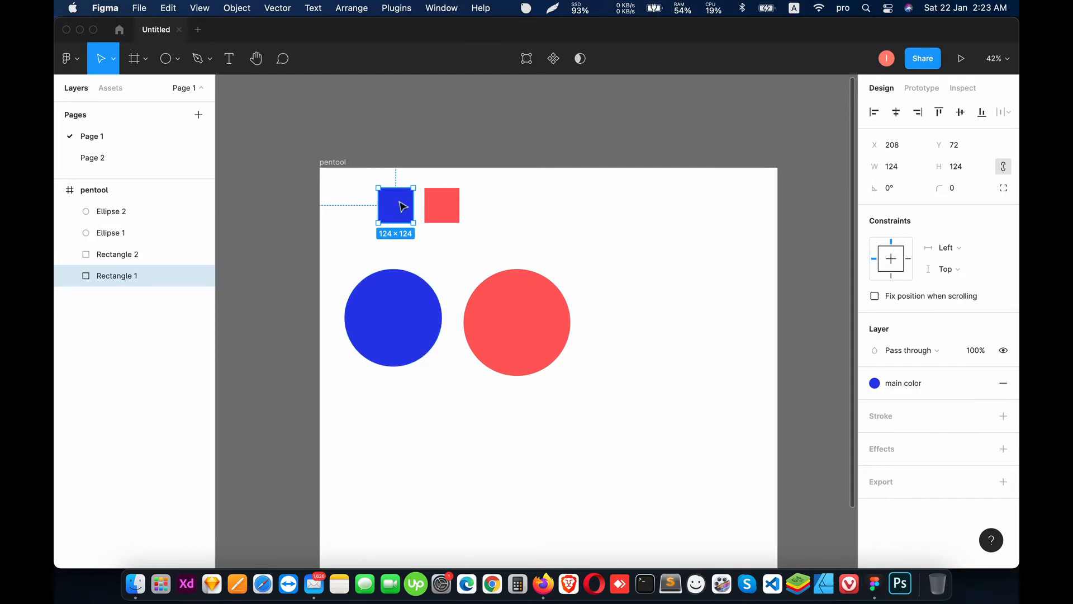
click(384, 334)
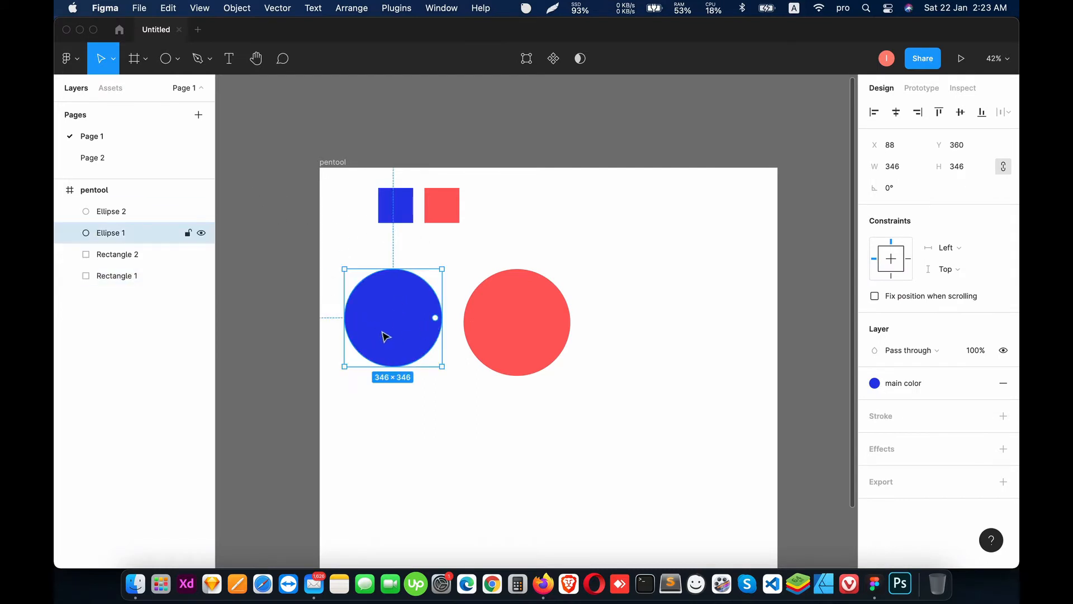
click(405, 205)
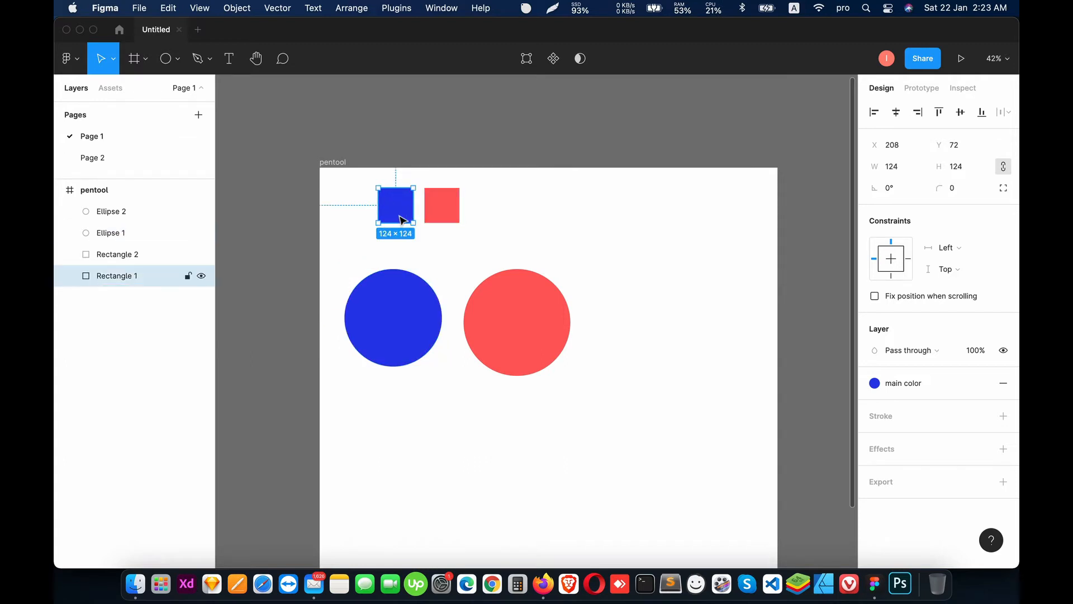
click(587, 268)
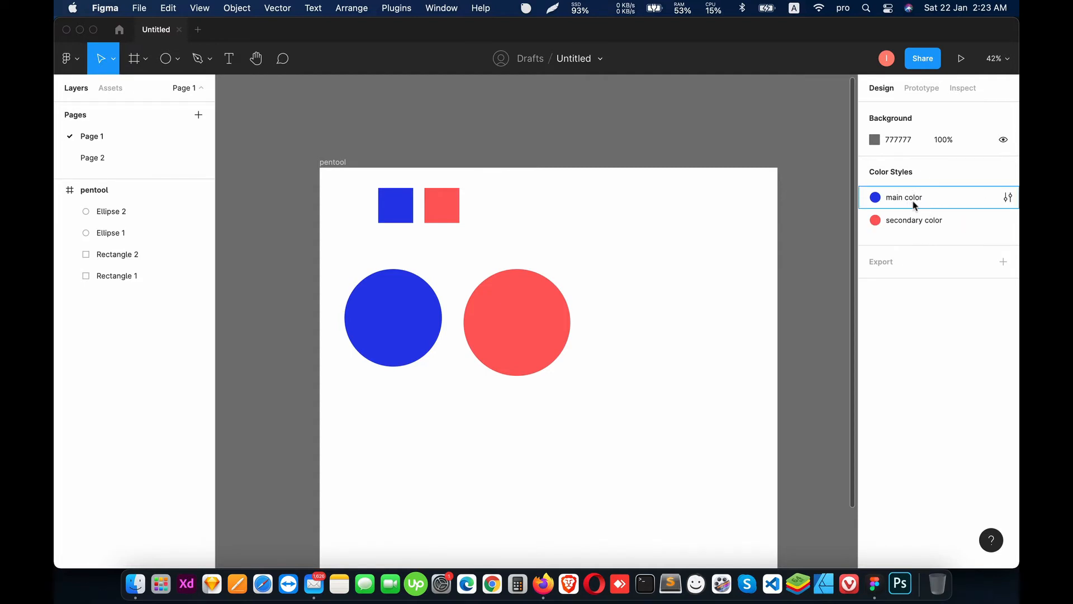
Step: Edit the "main color" style and set its fill to the muted purple BF78B8
click(1008, 199)
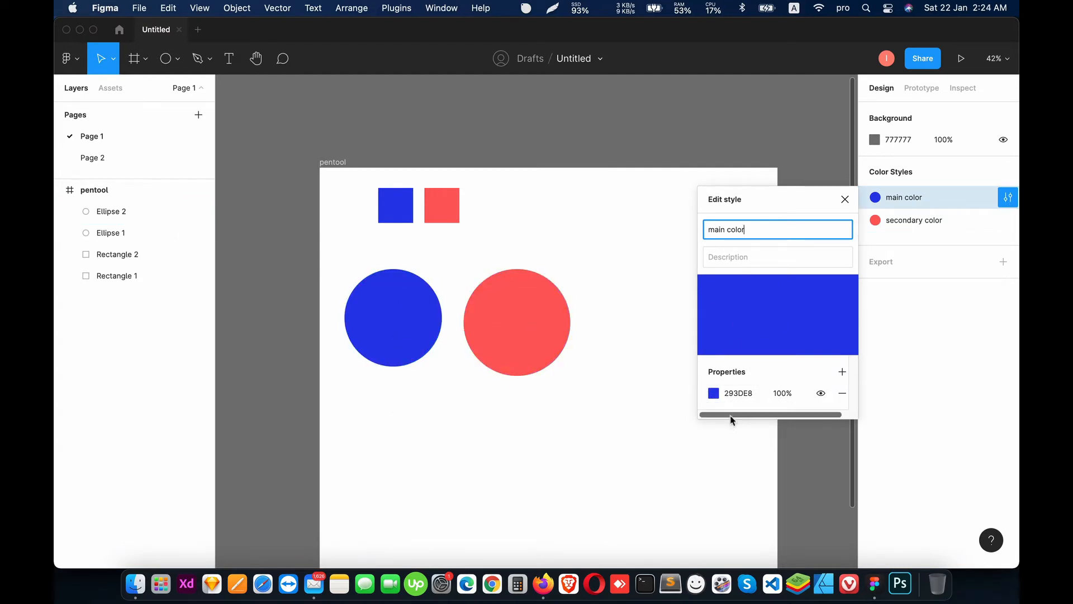
click(714, 394)
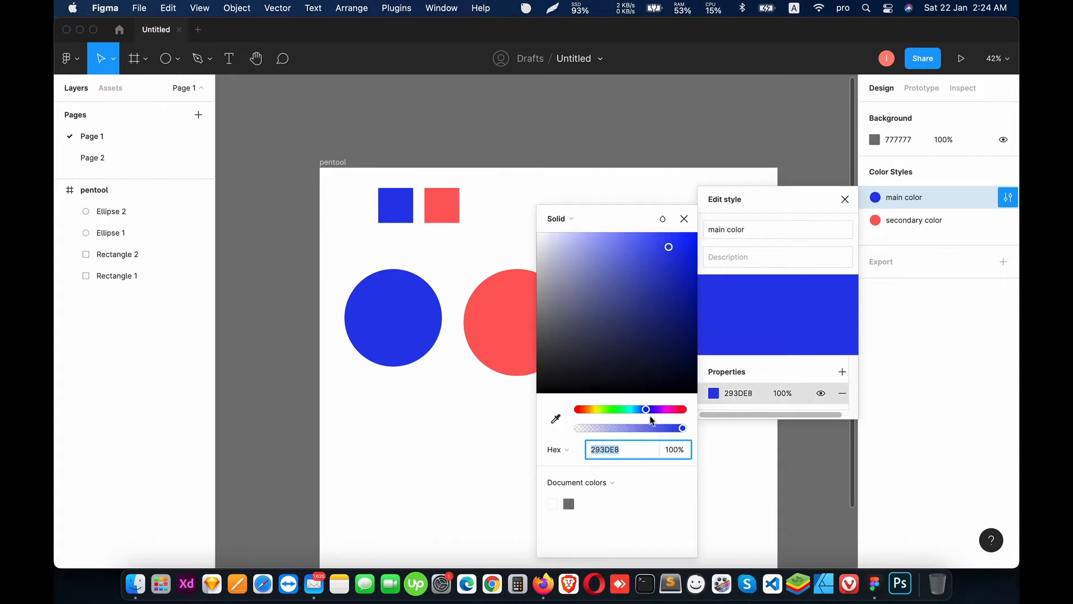
drag(648, 410, 667, 410)
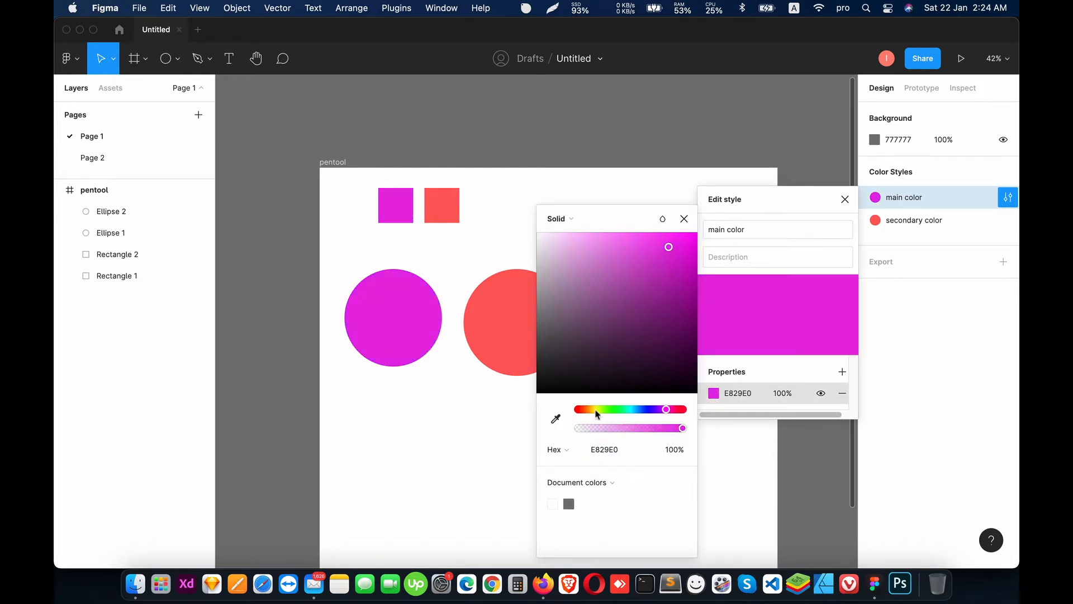
drag(597, 413, 582, 410)
drag(651, 248, 668, 278)
drag(647, 410, 668, 410)
drag(655, 300, 599, 281)
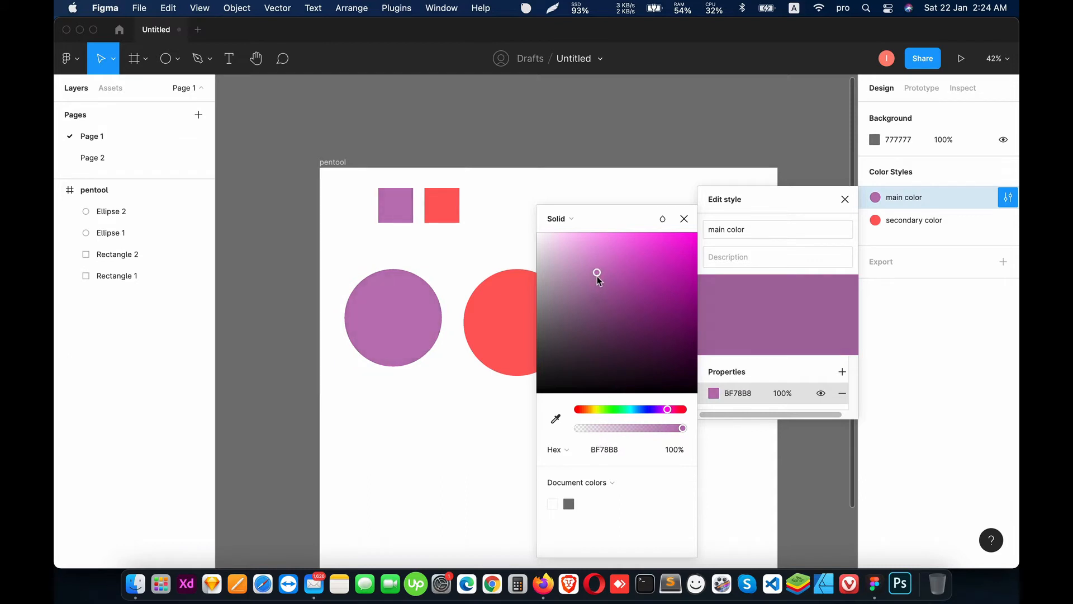
click(685, 218)
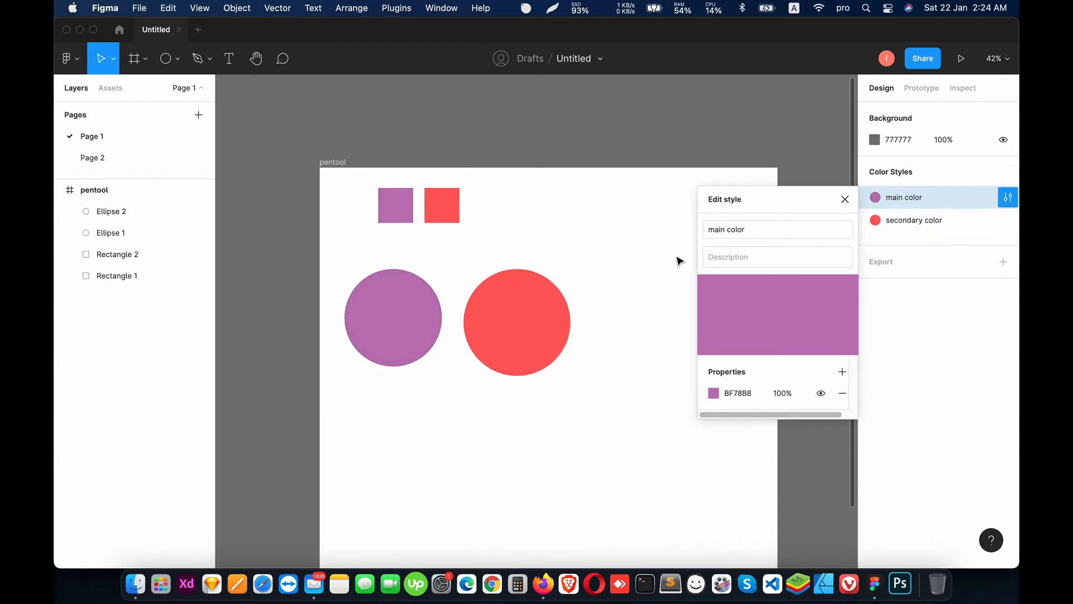
Step: Edit the "secondary color" style and set its fill to the bright blue 0066FF
click(1010, 221)
click(714, 416)
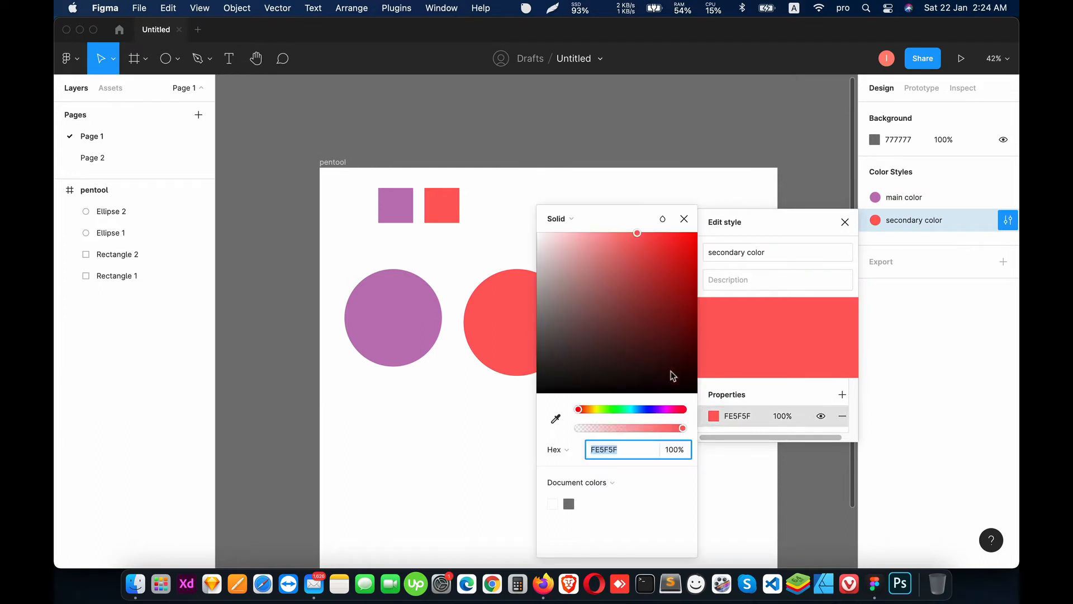
mouse_move(652, 410)
mouse_down()
mouse_move(669, 412)
mouse_move(633, 411)
mouse_move(642, 410)
mouse_up()
drag(655, 319, 698, 232)
click(684, 219)
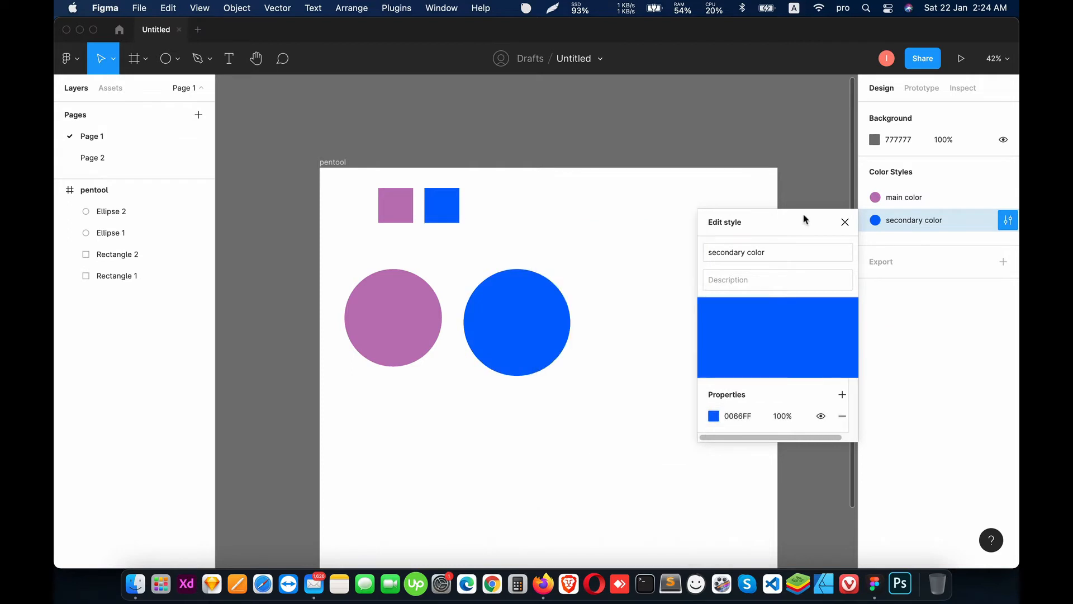
click(843, 223)
Step: Move both circles closer beneath the two squares, with the blue one beside the purple one
drag(538, 341, 561, 260)
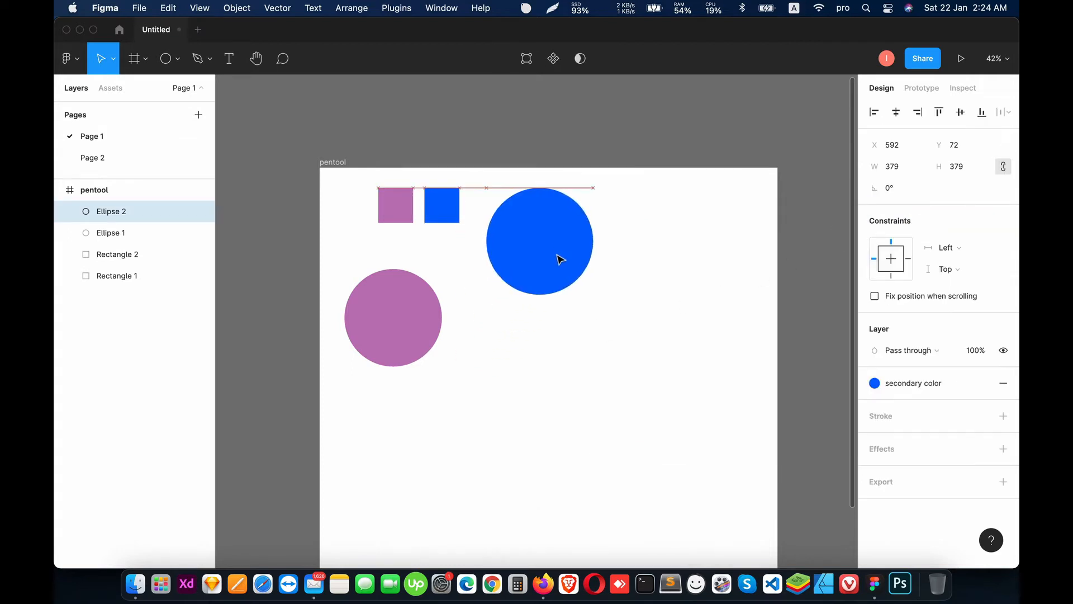
drag(408, 319, 392, 282)
drag(520, 260, 477, 309)
click(562, 400)
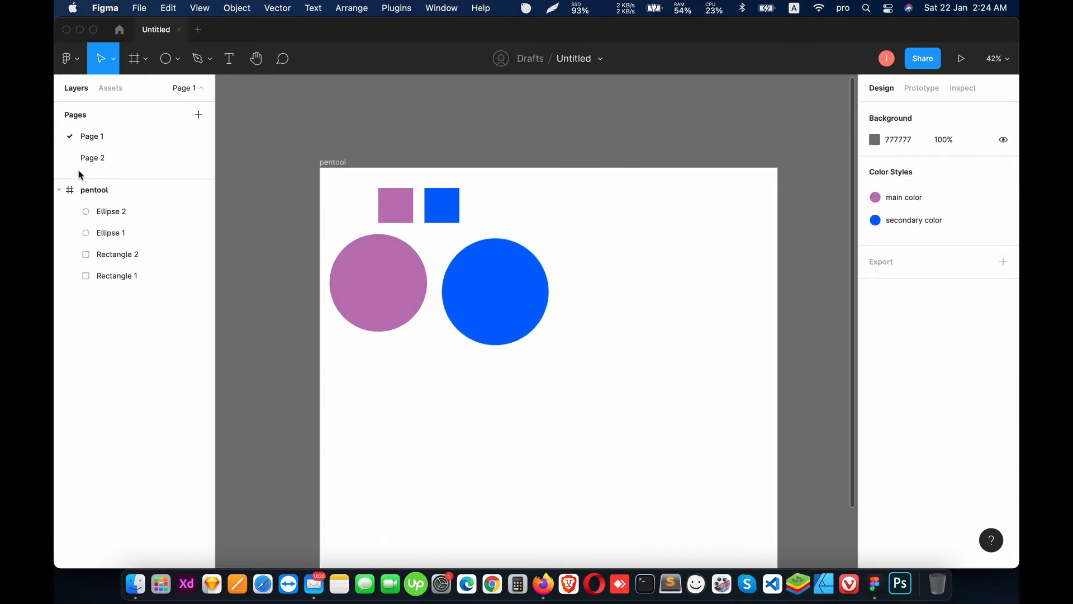
Step: Add a text box about 872 × 231 below the circles reading "Hello World"
click(229, 58)
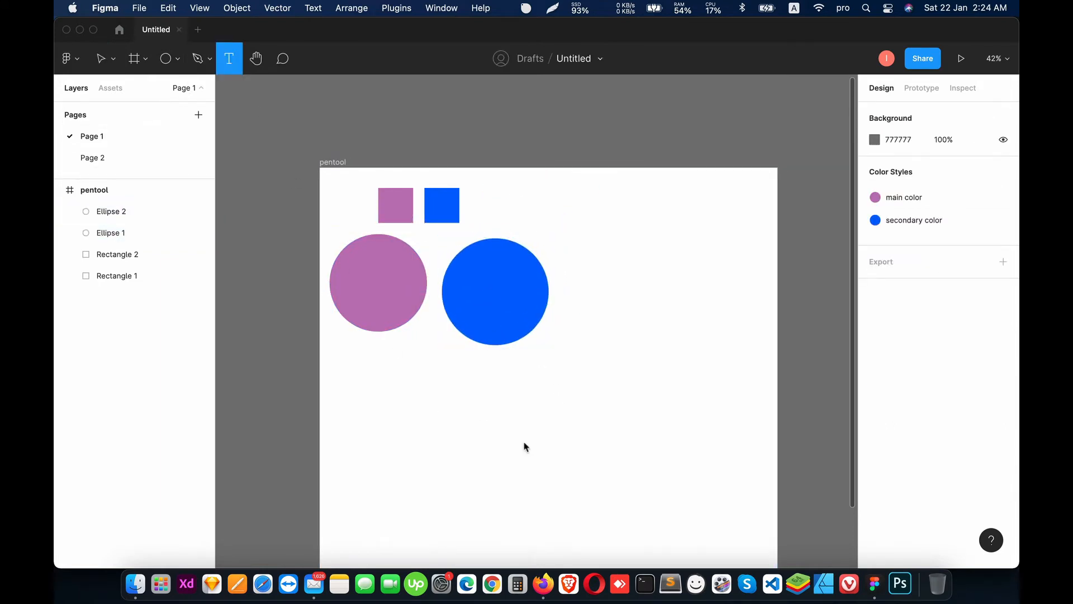
drag(415, 391, 662, 458)
text(el)
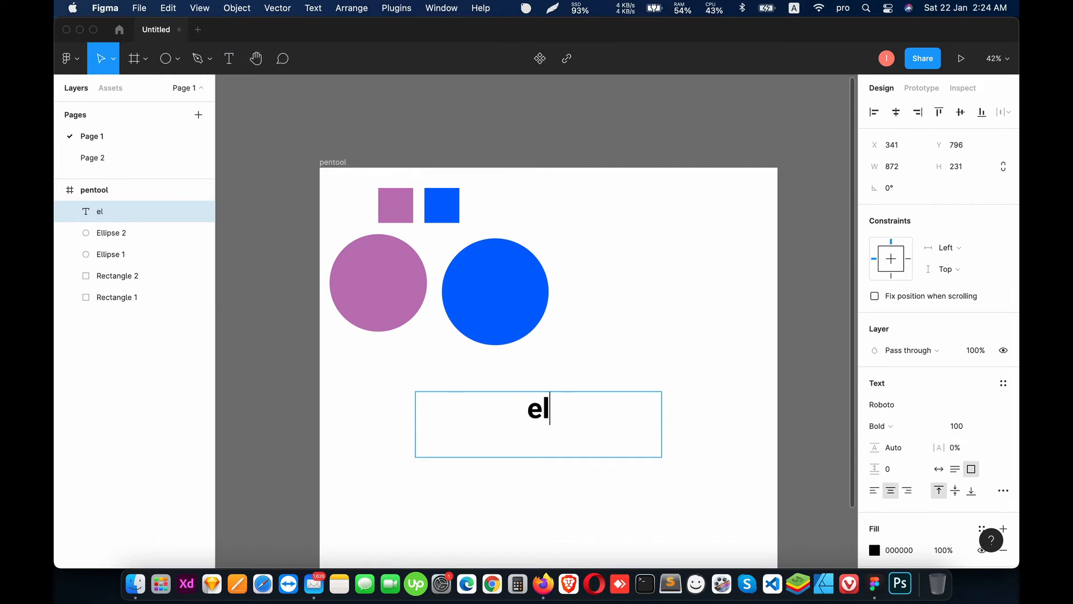
key(BackSpace)
key(BackSpace)
text(Hello Worl)
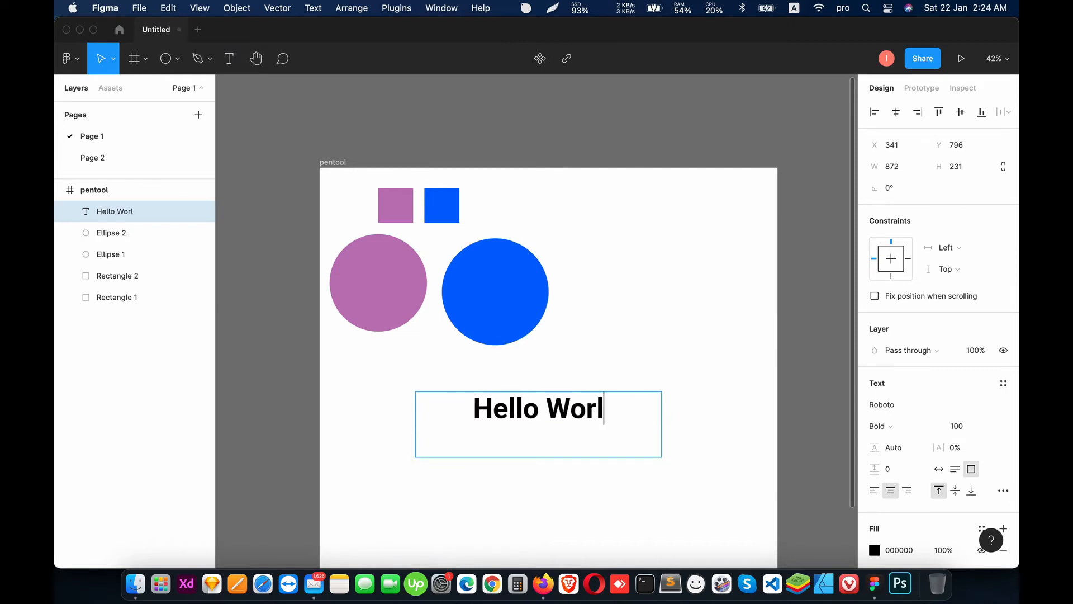
text(d)
key(Escape)
Step: Move the "Hello World" text slightly down and left, and apply the "main color" style to its fill
drag(562, 418, 506, 432)
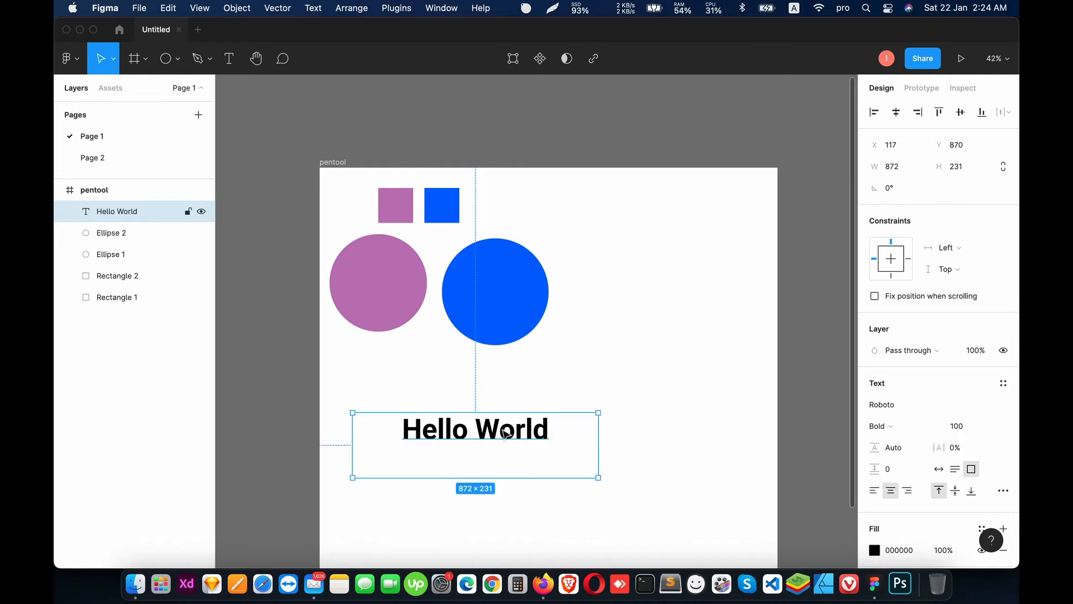
scroll(878, 458, down, 1)
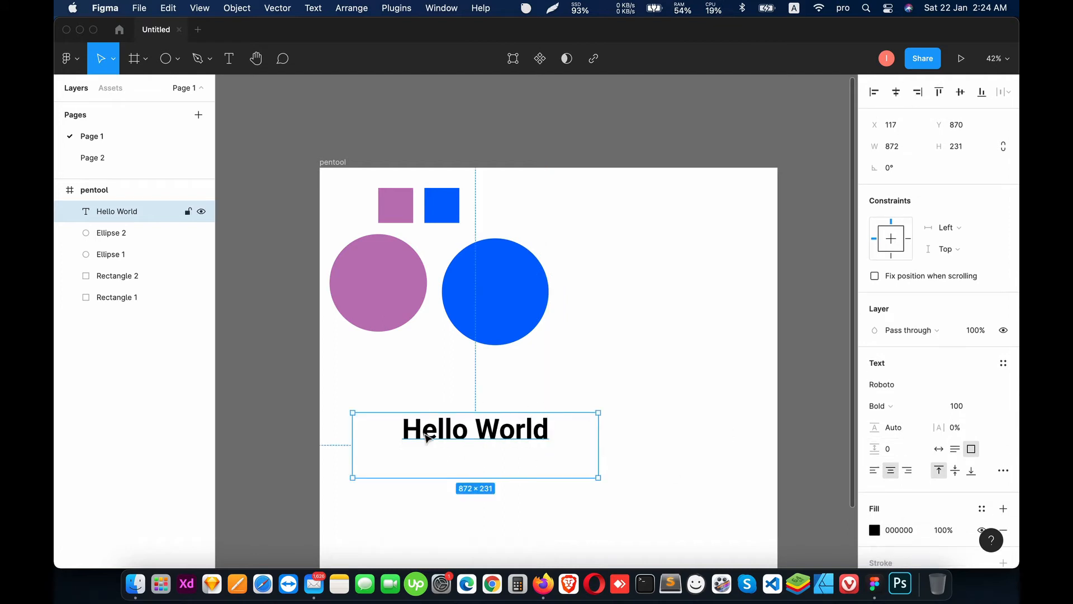
drag(507, 430, 526, 461)
scroll(920, 441, down, 5)
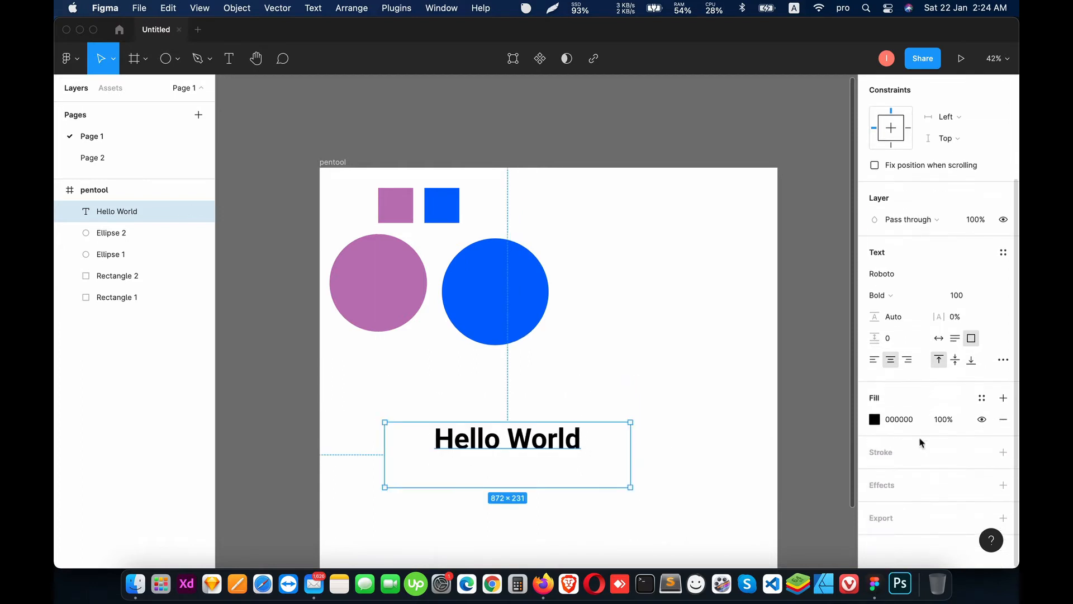
click(983, 399)
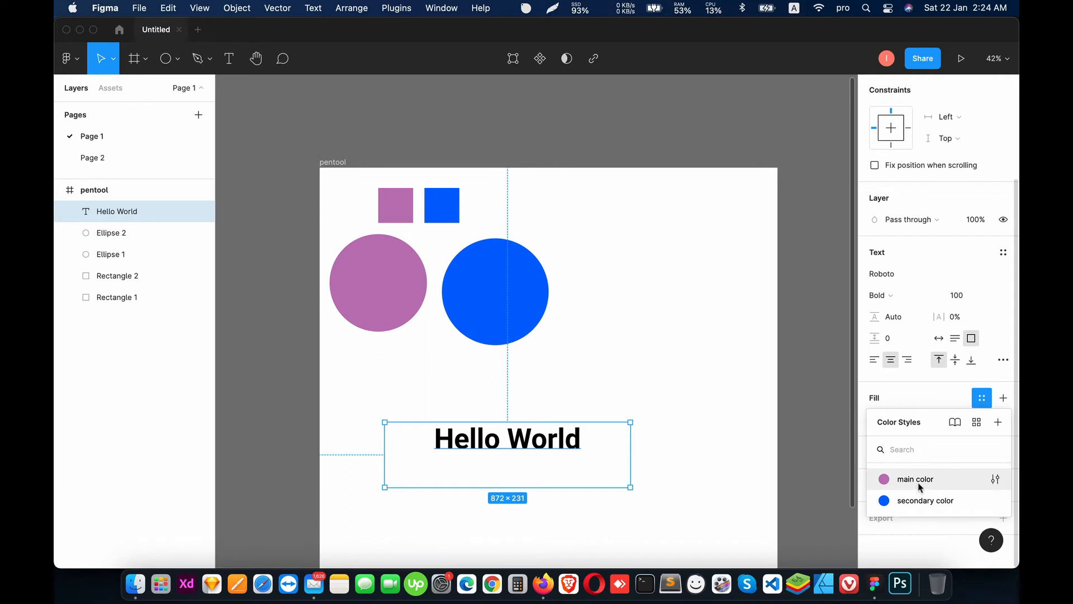
click(593, 489)
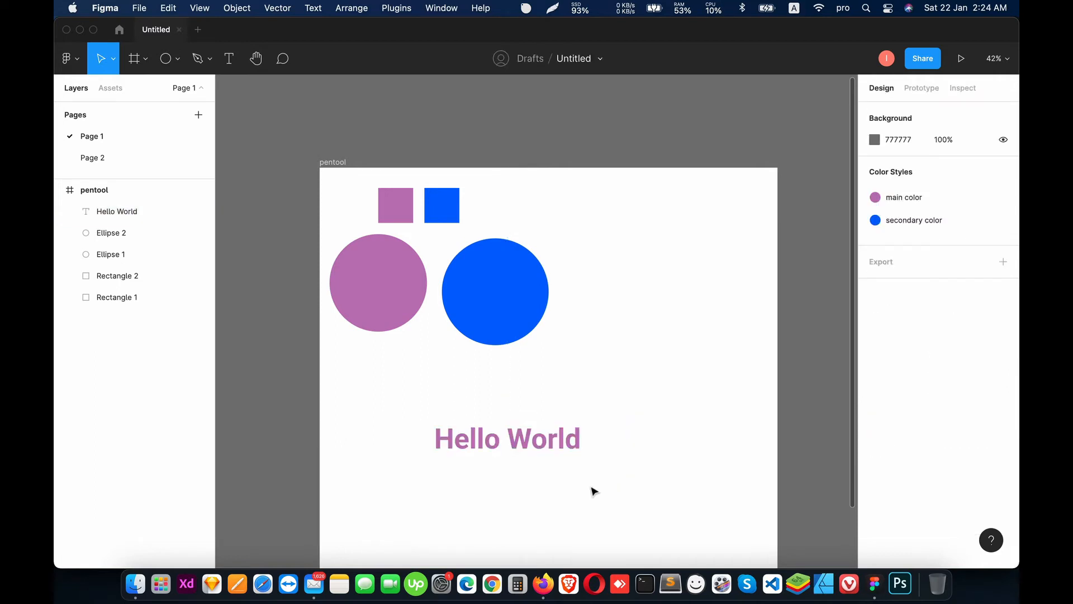
Step: Switch the "Hello World" text's fill to the "secondary color" style and move the text to about X 610, Y 143
drag(502, 437, 470, 403)
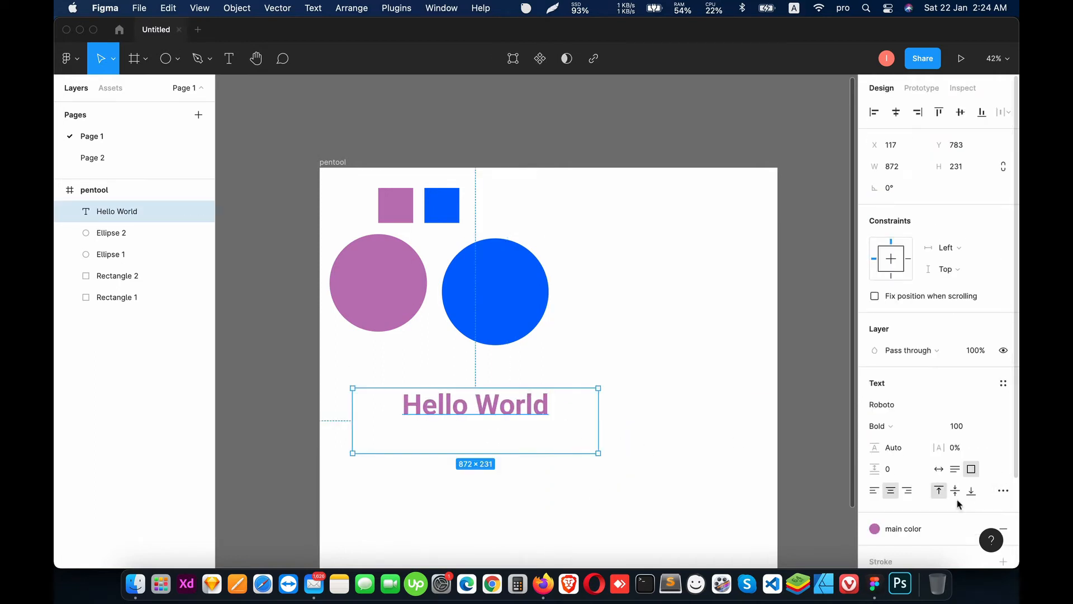
scroll(958, 497, down, 3)
click(904, 423)
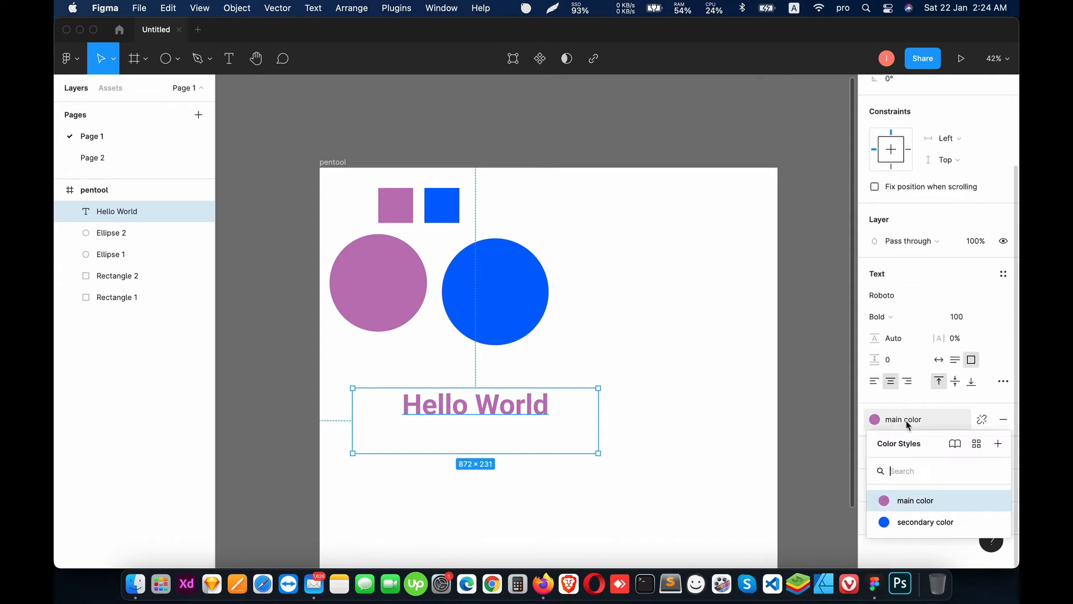
click(921, 523)
click(518, 487)
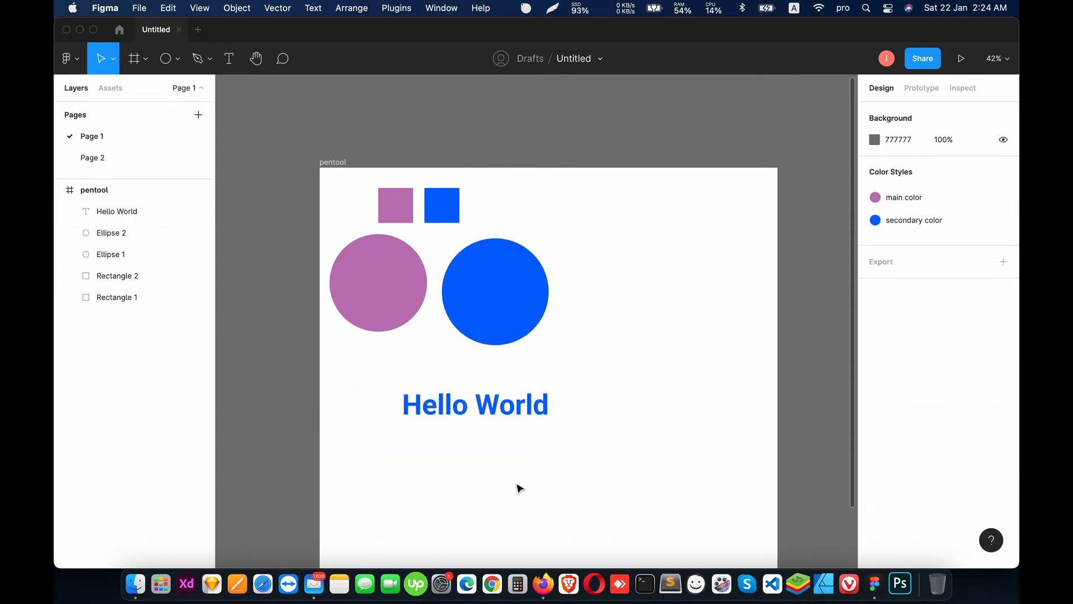
drag(473, 404, 609, 408)
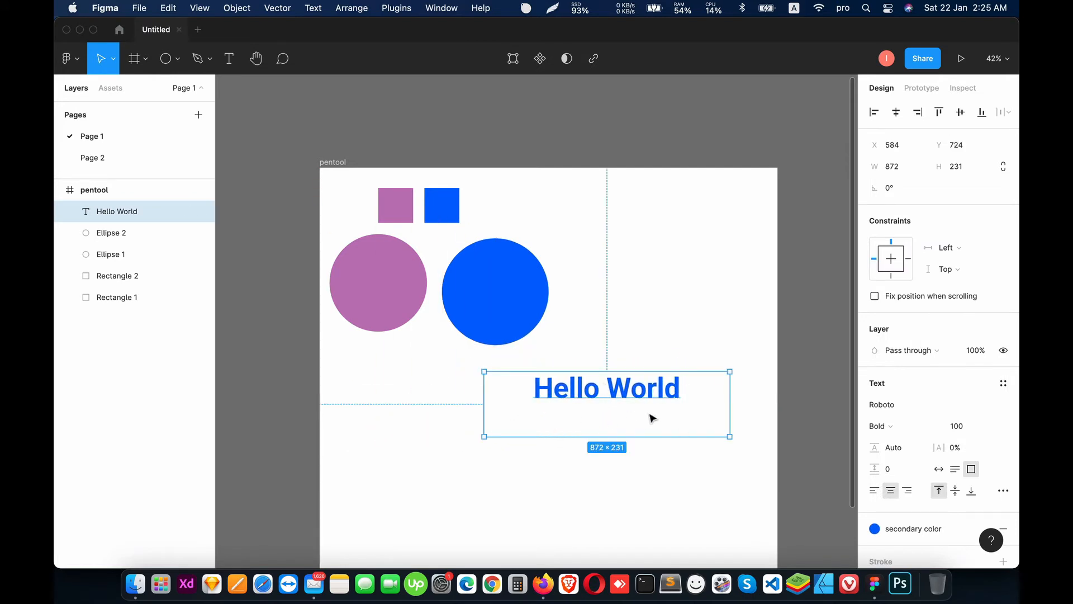
drag(603, 411, 610, 243)
Step: Add a left-aligned text reading "Heading 1" in the empty area below the circles
scroll(576, 427, down, 3)
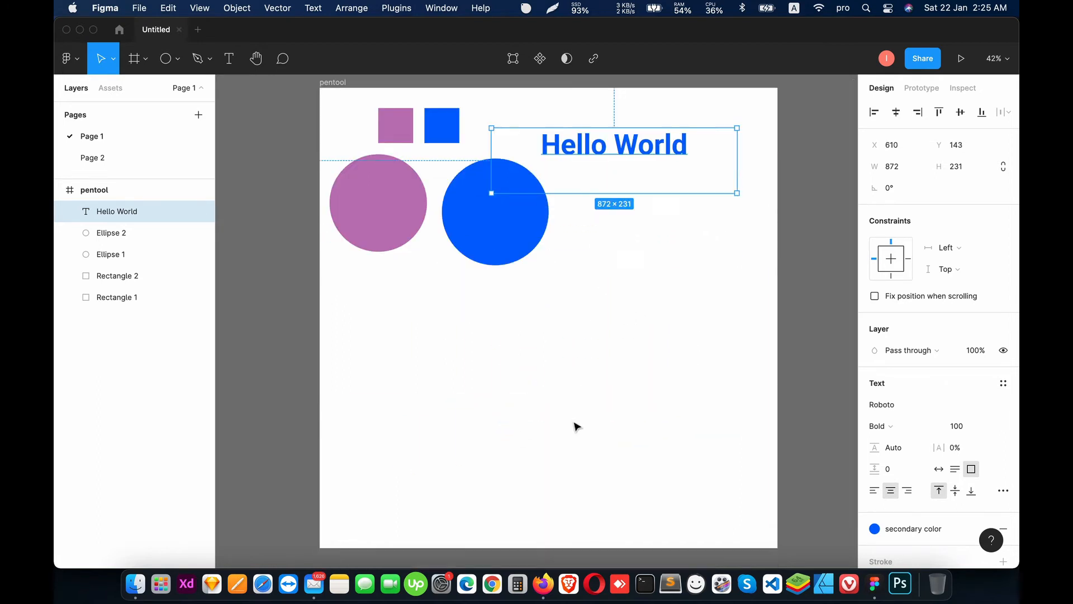
click(229, 58)
click(439, 358)
text(Heading 1)
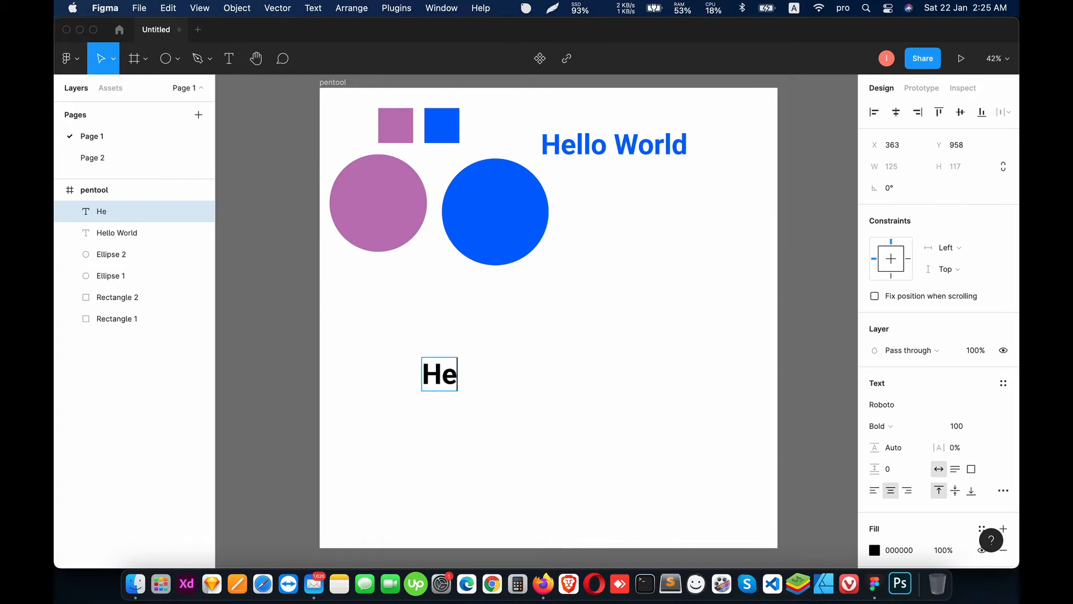
click(570, 400)
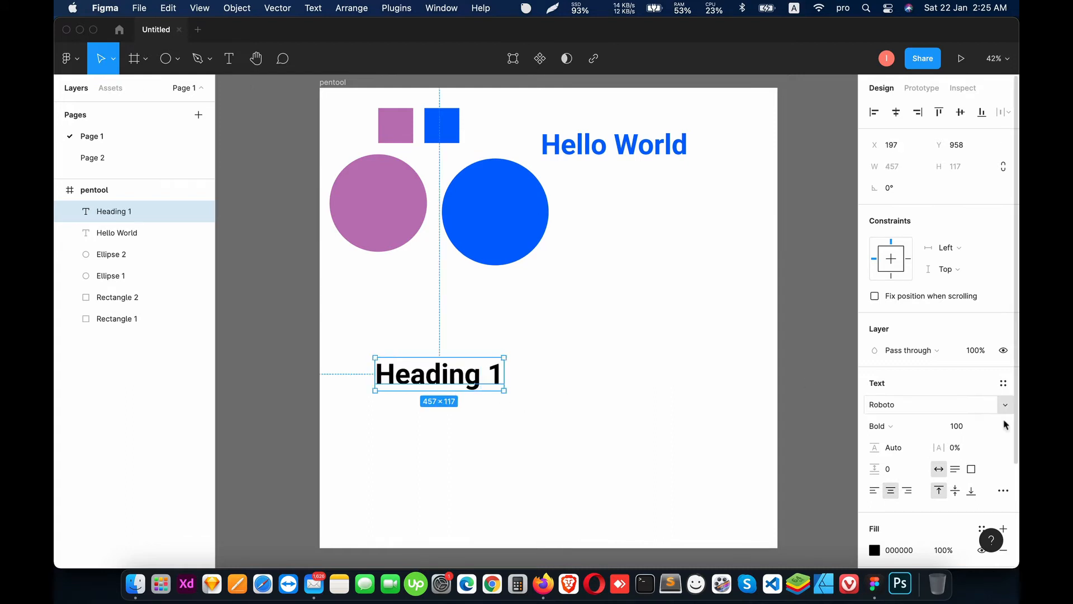
click(876, 491)
Step: Duplicate the "Heading 1" text, place the copies one above the other, and change the lower one to "Heading 2"
drag(403, 371, 444, 387)
key(super+v)
double_click(506, 370)
click(523, 372)
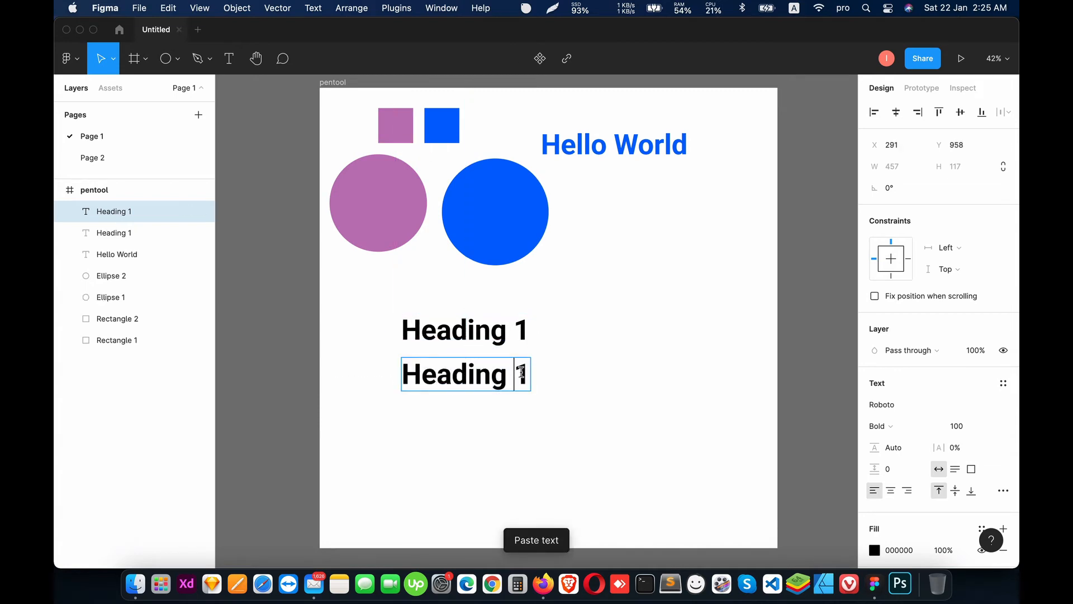
key(BackSpace)
text(2)
click(566, 389)
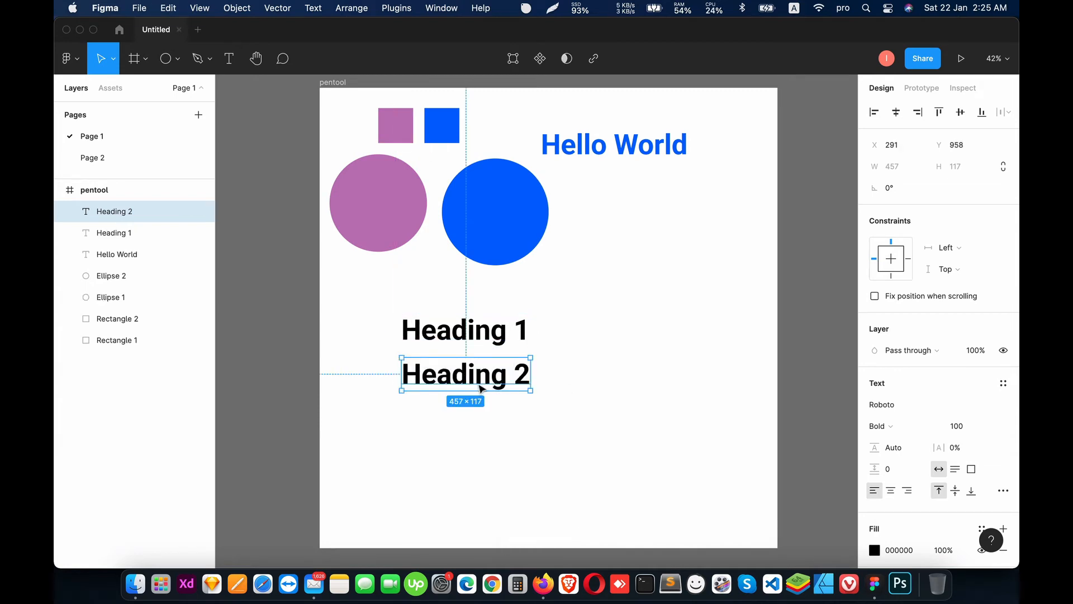
Step: Duplicate the "Heading 2" text below itself at about X 291, Y 1130 and change the copy to "Heading 3"
key(super+c)
key(super+v)
drag(480, 388, 477, 435)
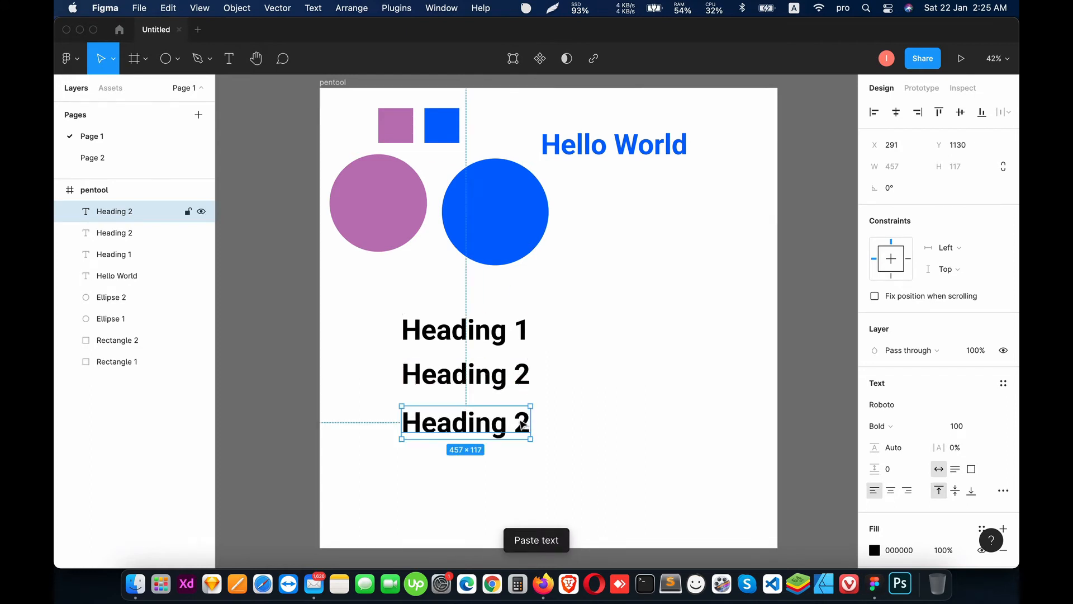
double_click(522, 425)
double_click(522, 425)
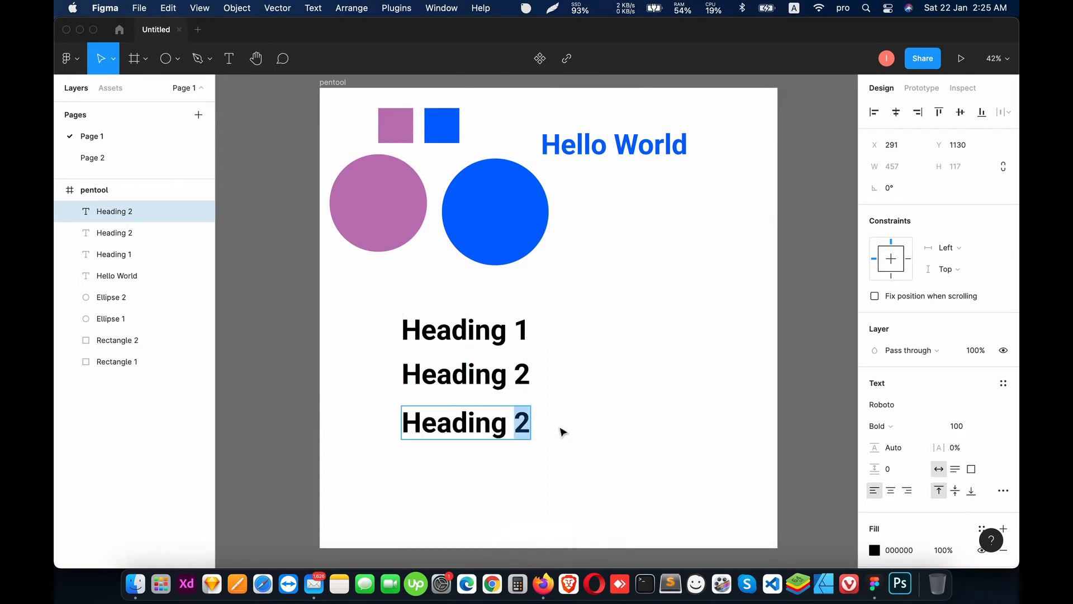
text(3)
key(Escape)
Step: Duplicate the "Heading 3" text below itself at about X 291, Y 1287 and change the copy to "Paragraph Text"
key(super+c)
key(super+v)
drag(484, 430, 480, 469)
double_click(479, 469)
text(Paragraph)
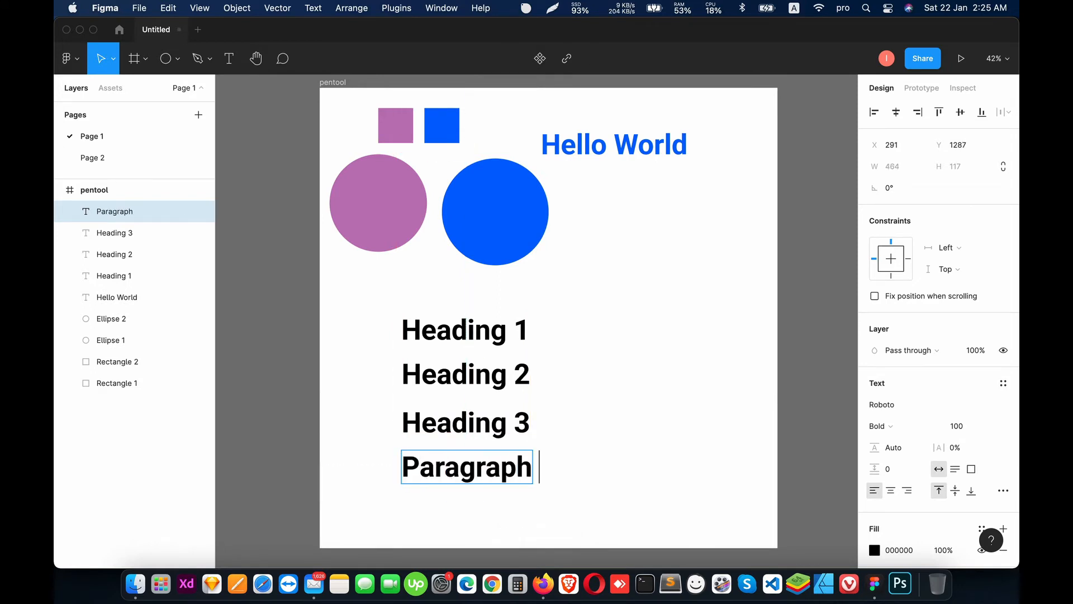
text( Tesxt)
key(BackSpace)
key(BackSpace)
key(BackSpace)
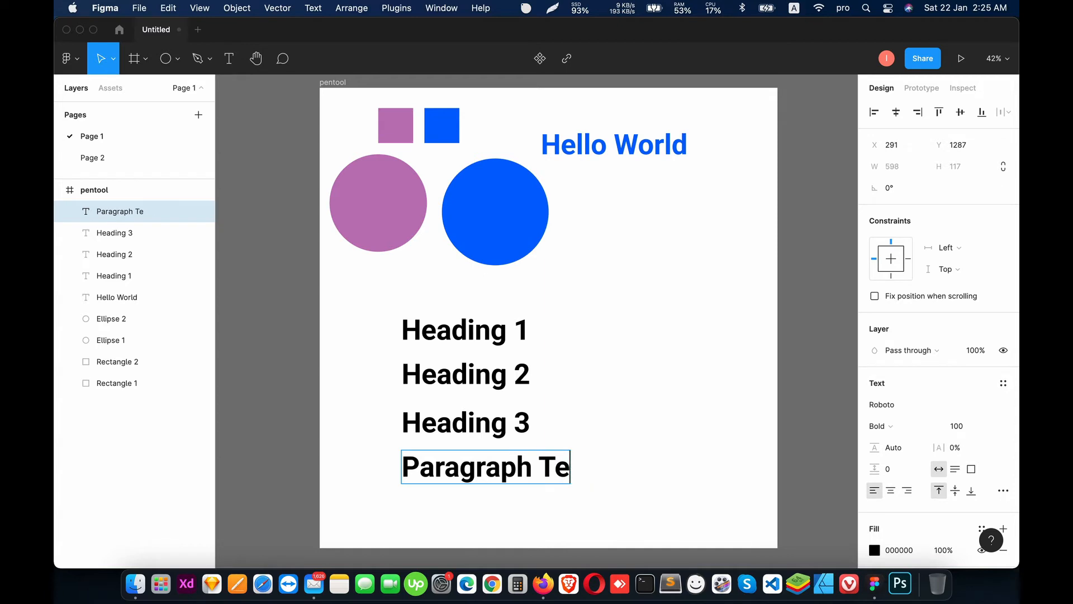
key(BackSpace)
text(x)
key(BackSpace)
text(ext)
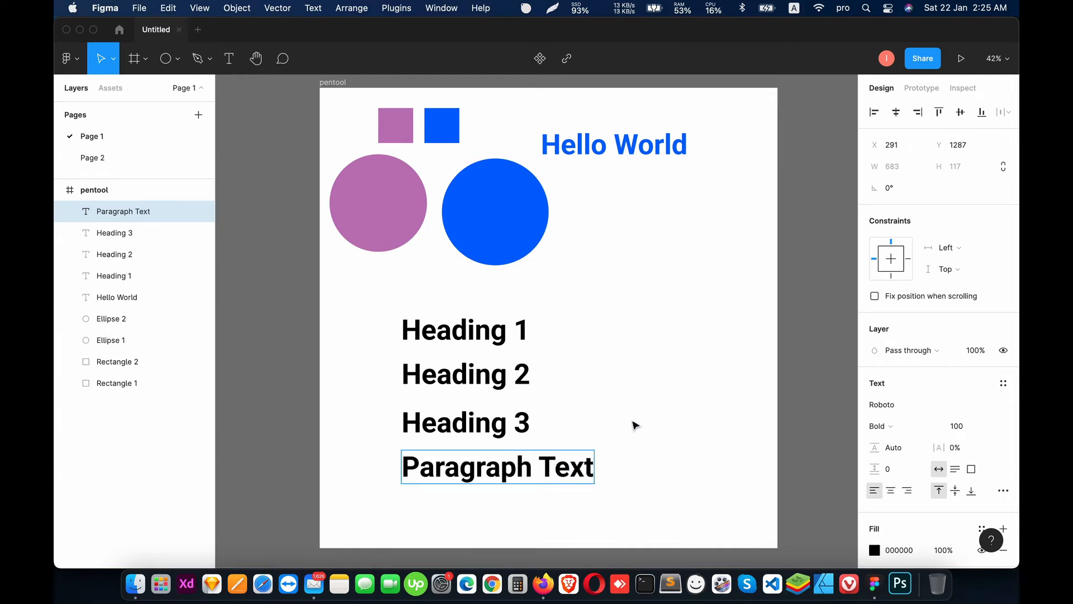
key(Escape)
Step: Set the "Heading 2" text's font size to 80
click(529, 340)
click(492, 335)
click(523, 377)
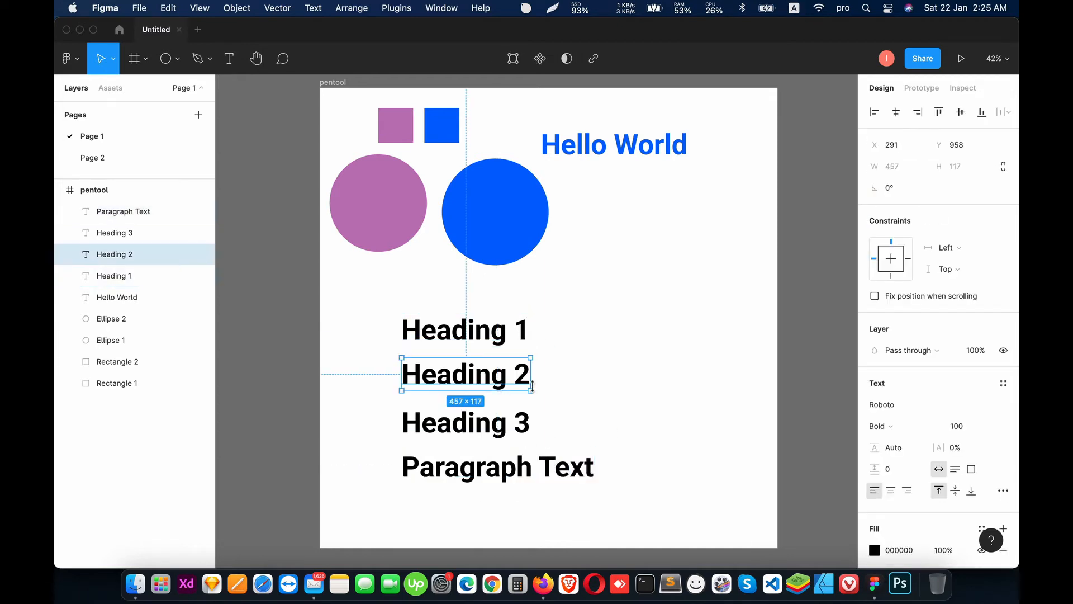
click(989, 426)
click(1003, 393)
click(961, 426)
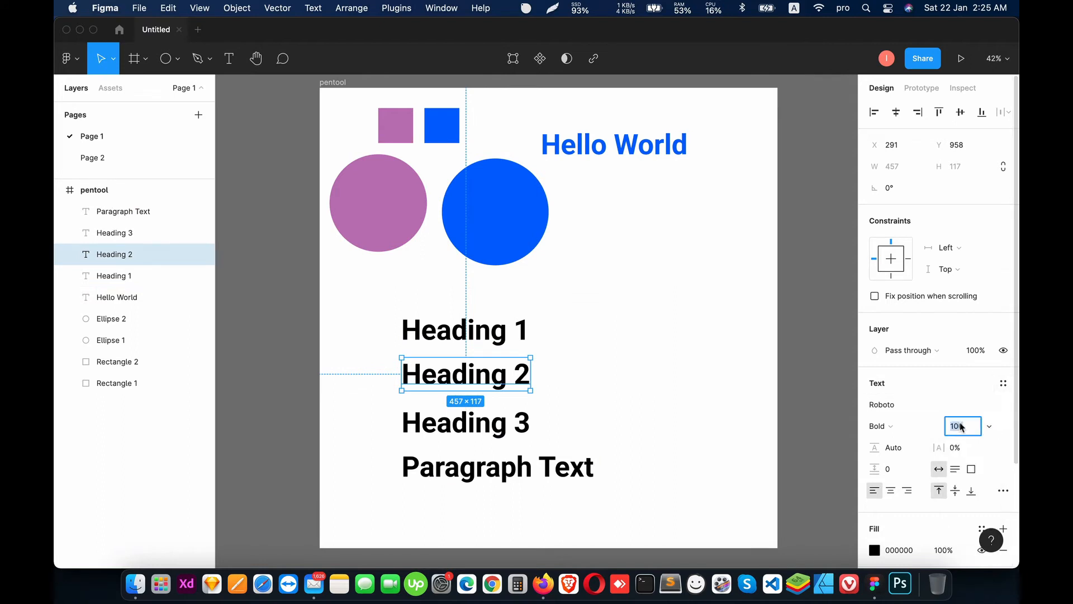
text(80)
key(Return)
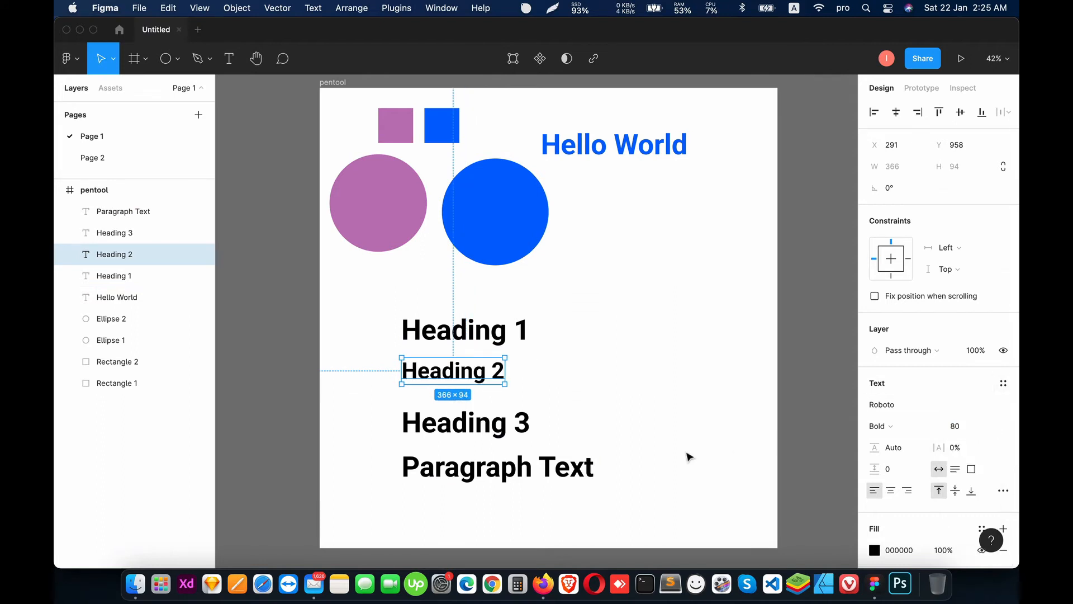
Step: Set the "Heading 3" text's font size to 60
click(115, 233)
click(962, 429)
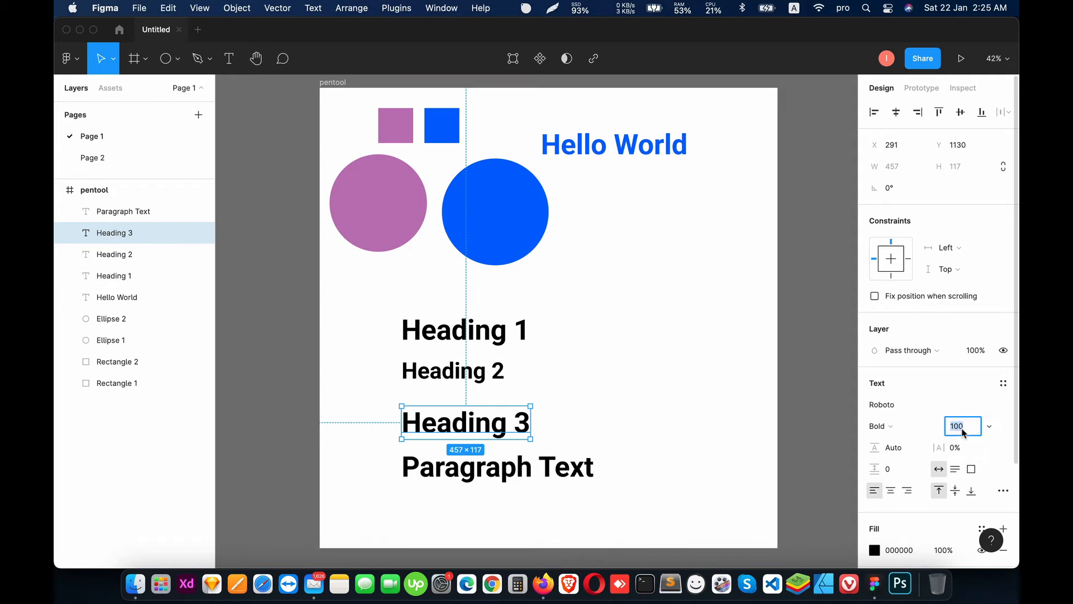
text(60)
key(Return)
Step: Set the "Paragraph Text" text's font size to 20
drag(543, 471, 542, 468)
click(962, 426)
text(2)
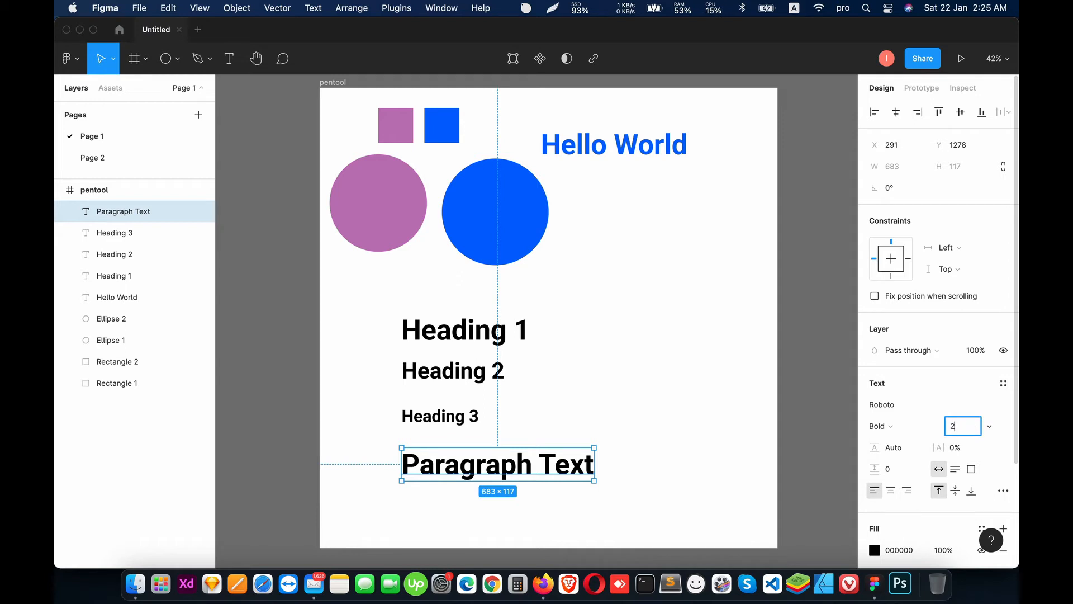
key(Return)
click(599, 462)
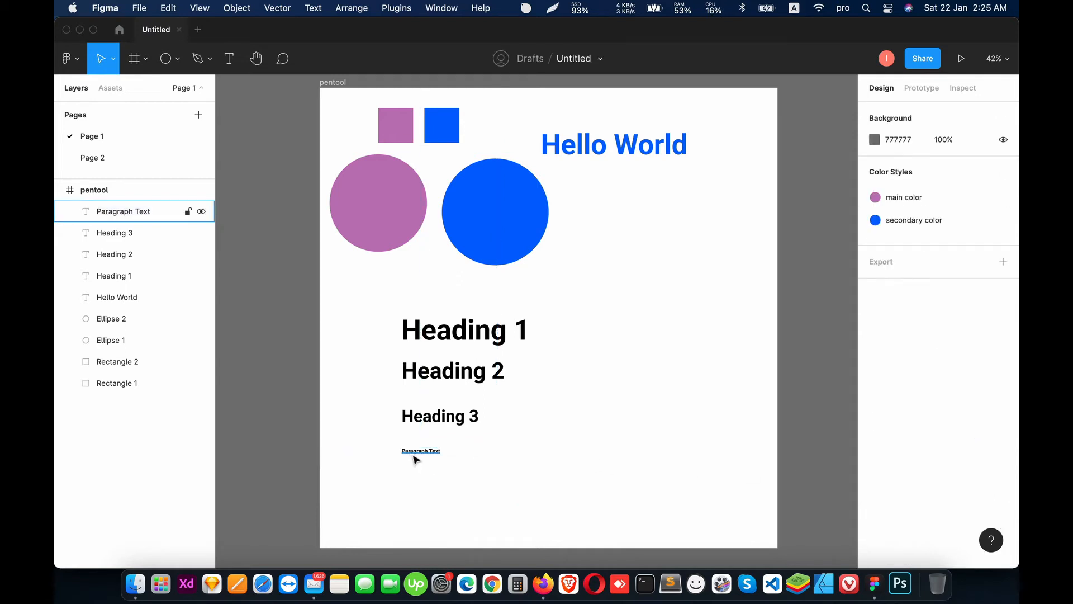
Step: Move "Heading 3" up to about Y 1092 and "Paragraph Text" up to about Y 1202, closing the gaps below "Heading 2"
drag(416, 460, 416, 454)
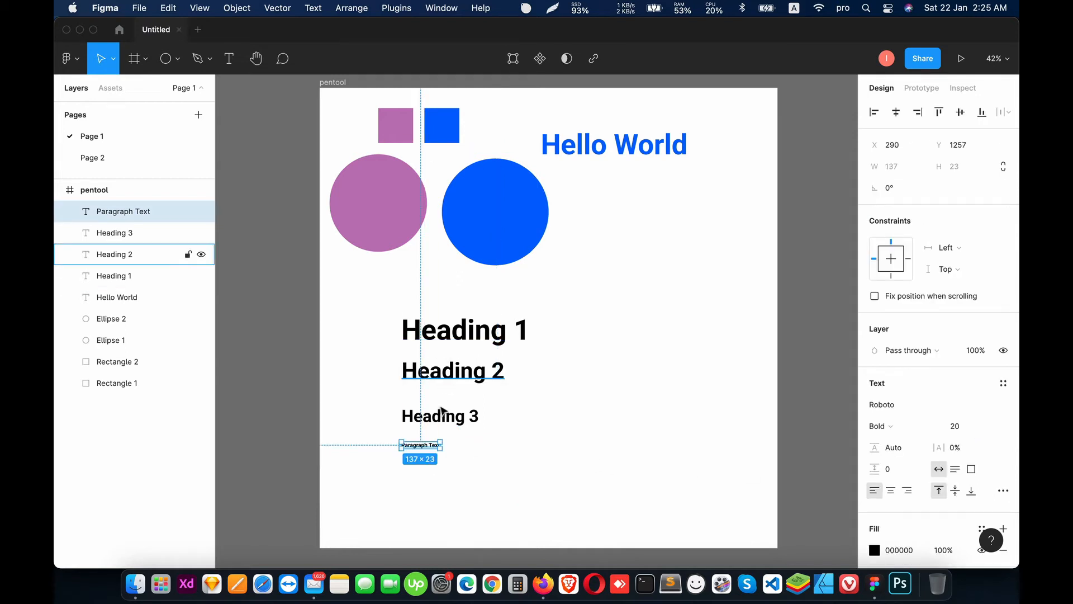
drag(441, 412, 424, 434)
click(468, 448)
click(458, 376)
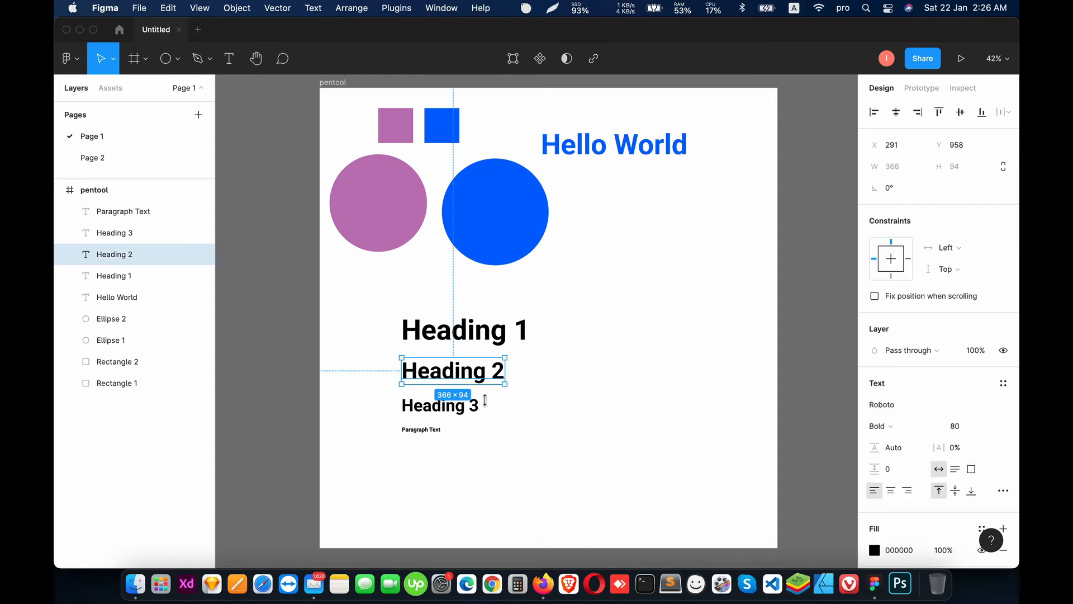
click(479, 459)
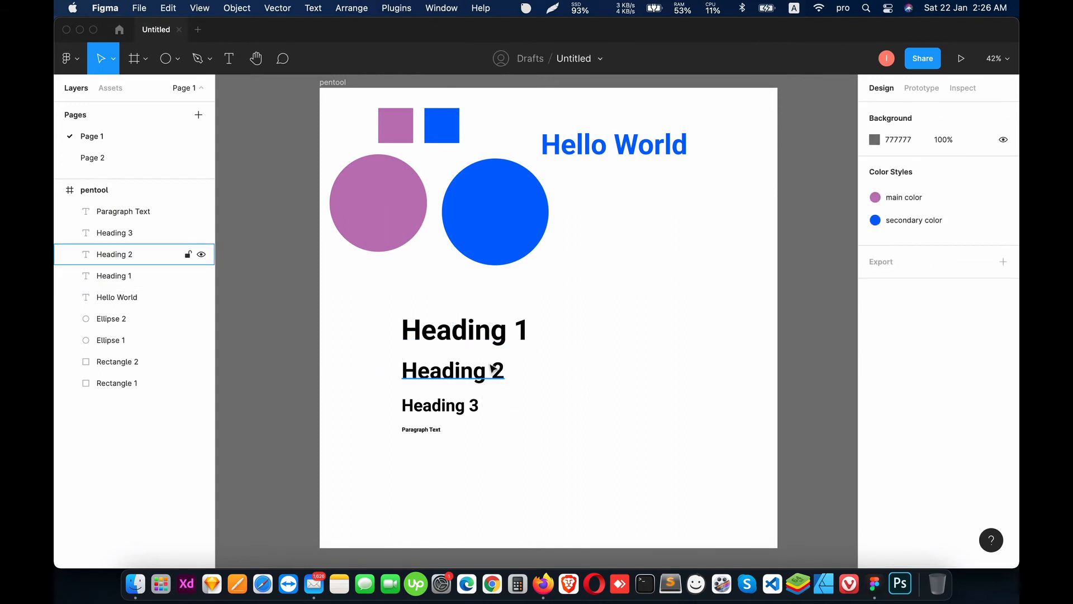
Step: Create a text style named "heading 1" from the "Heading 1" text
click(467, 335)
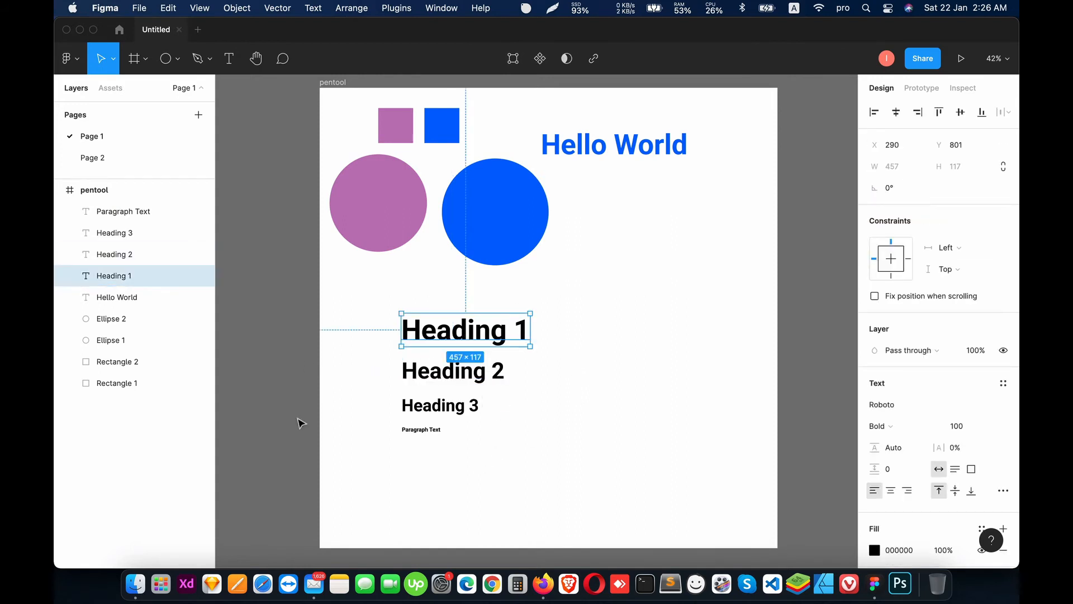
click(1003, 386)
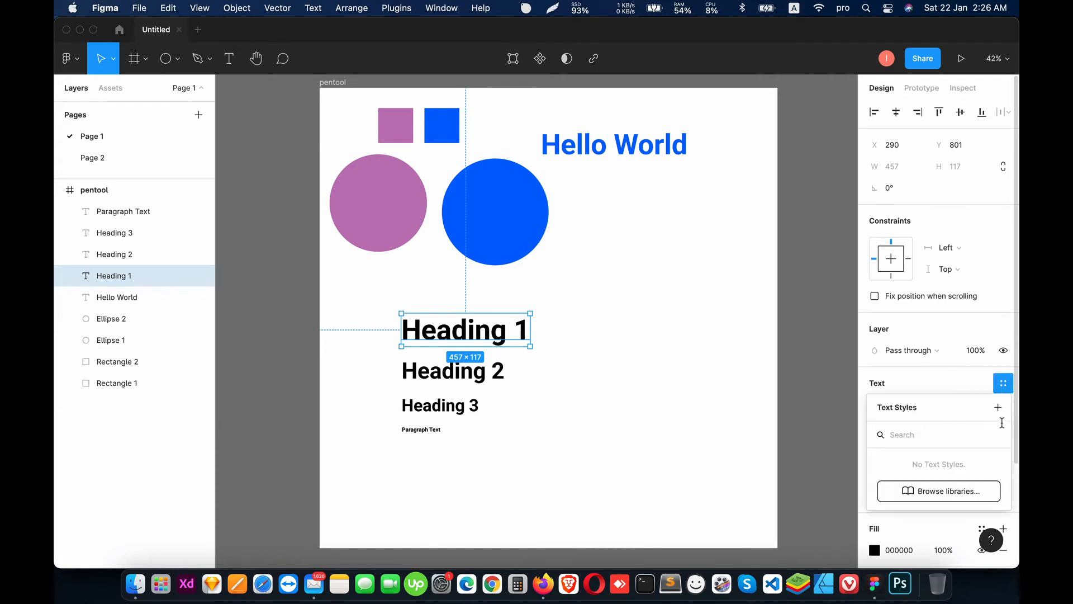
click(999, 410)
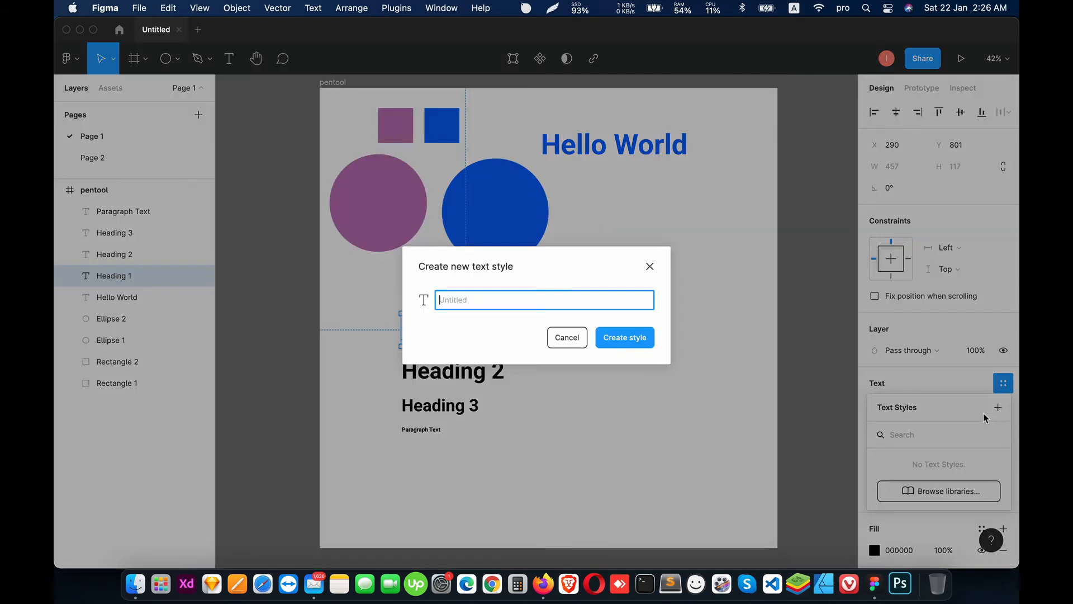
text(heading 1)
key(Return)
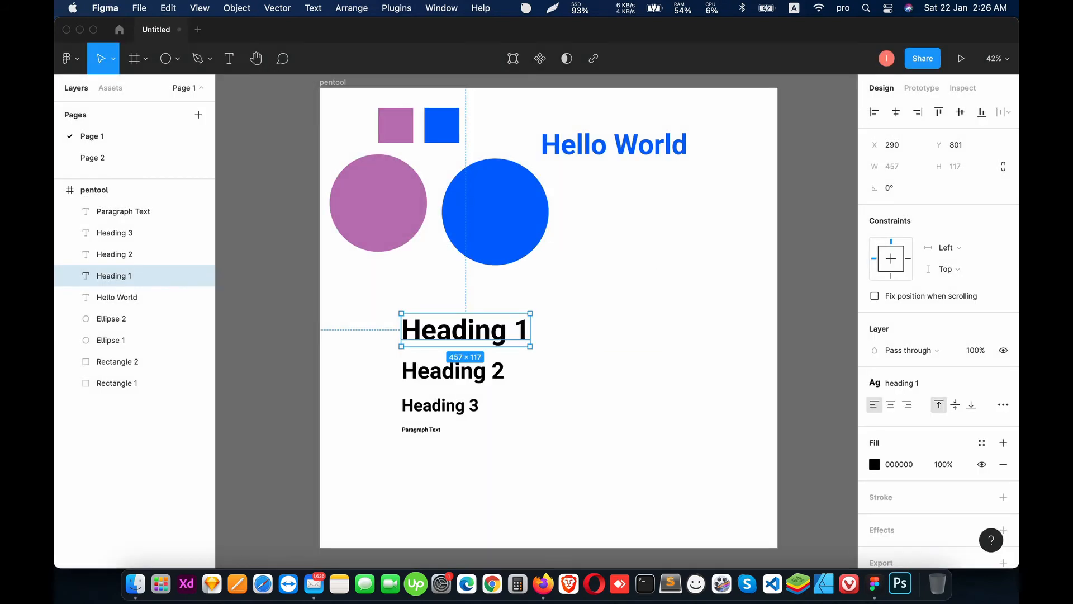
Step: Create a text style named "heading 2" from the "Heading 2" text
click(481, 383)
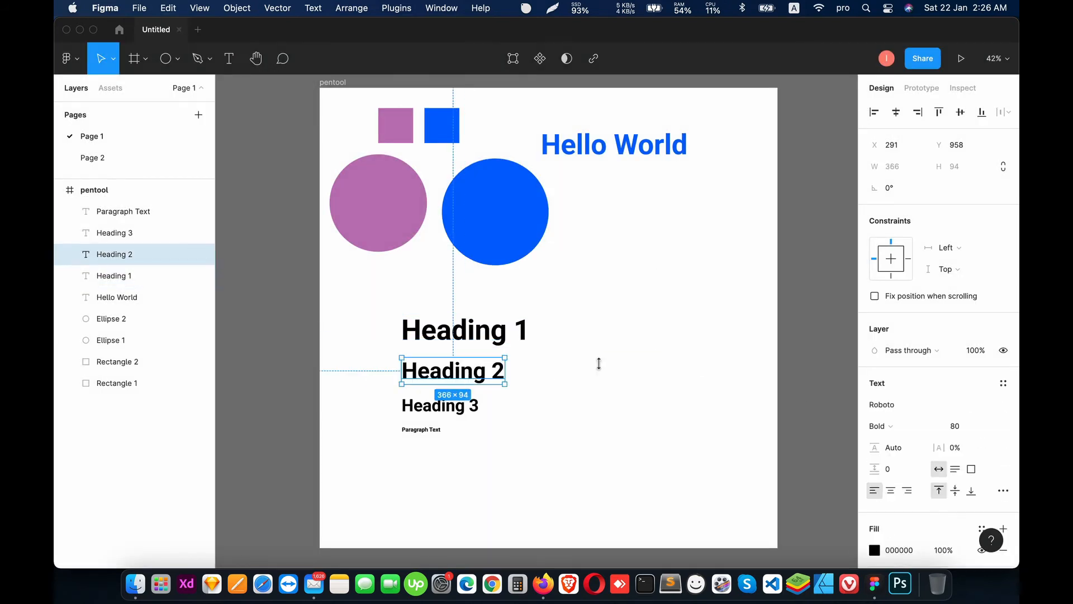
click(1010, 385)
click(998, 407)
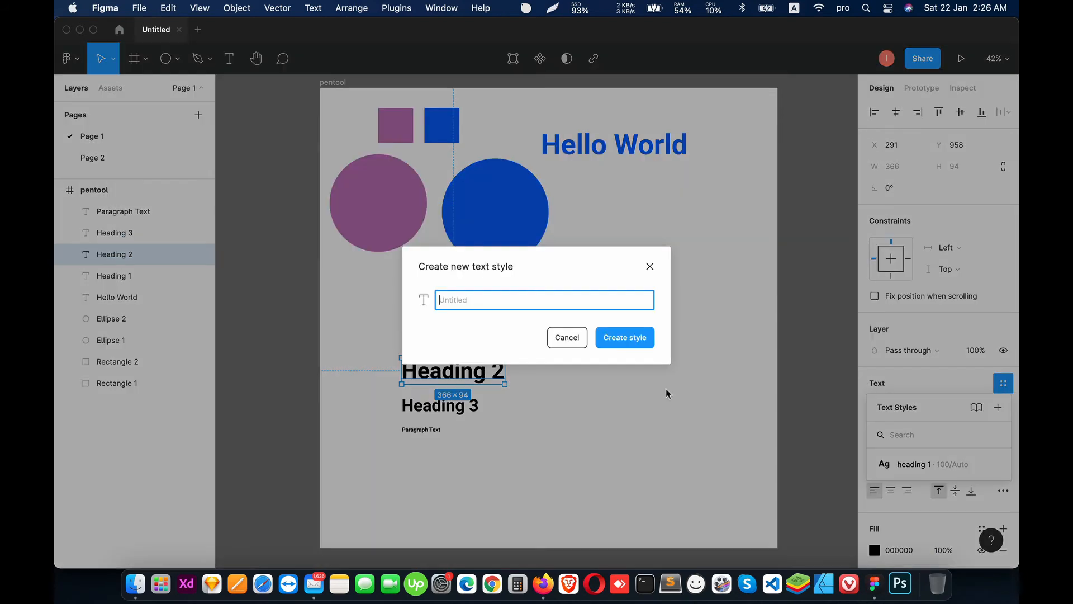
text(heading 2)
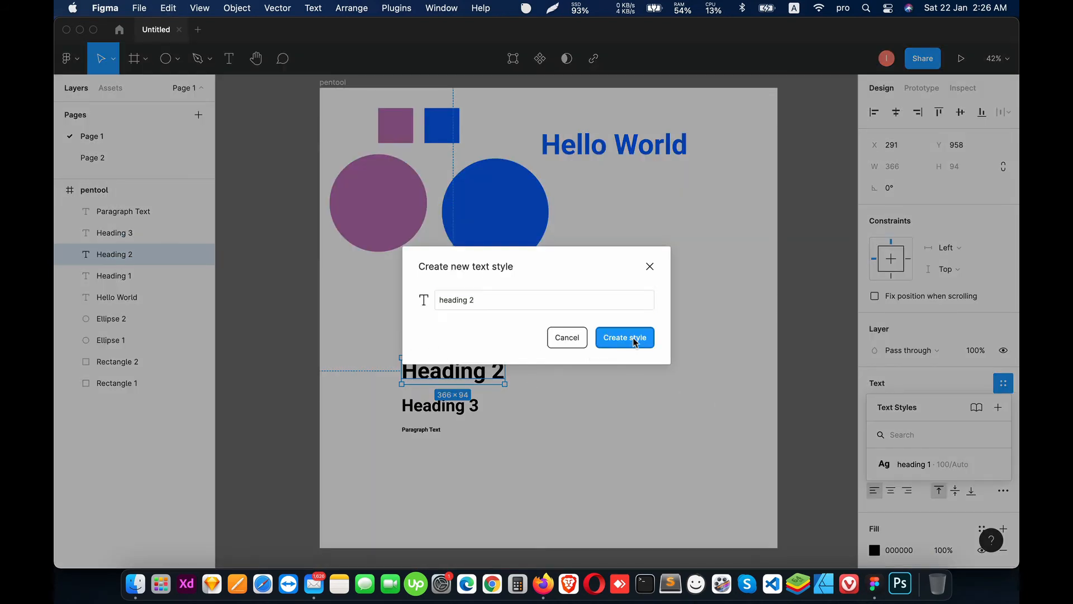
click(625, 337)
Step: Create a text style named "heading 3" from the "Heading 3" text and deselect it
click(474, 406)
click(1003, 383)
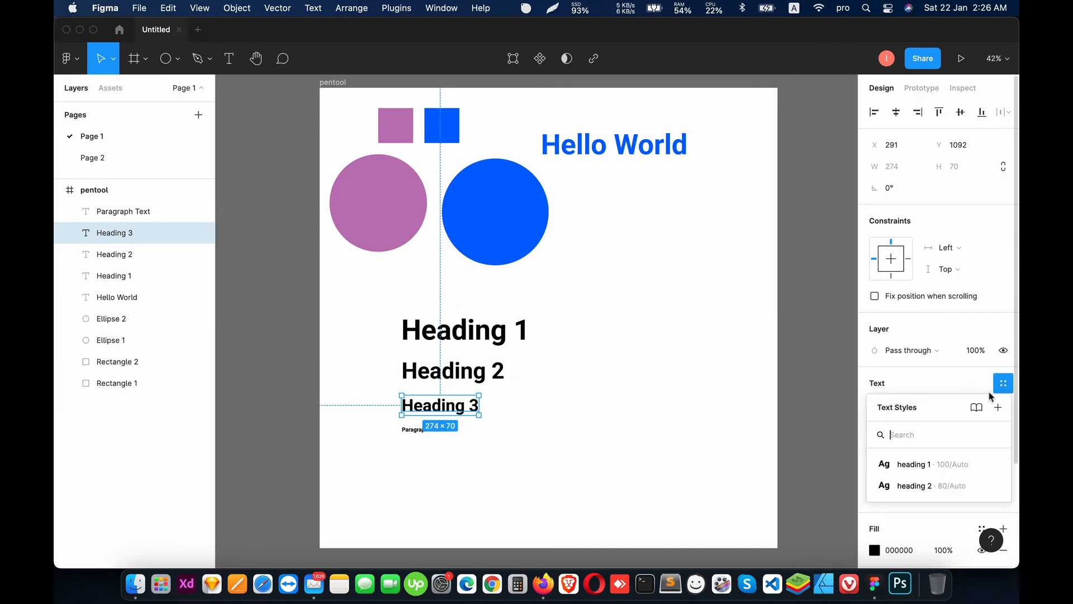
click(998, 407)
text(heading 1 3)
key(Return)
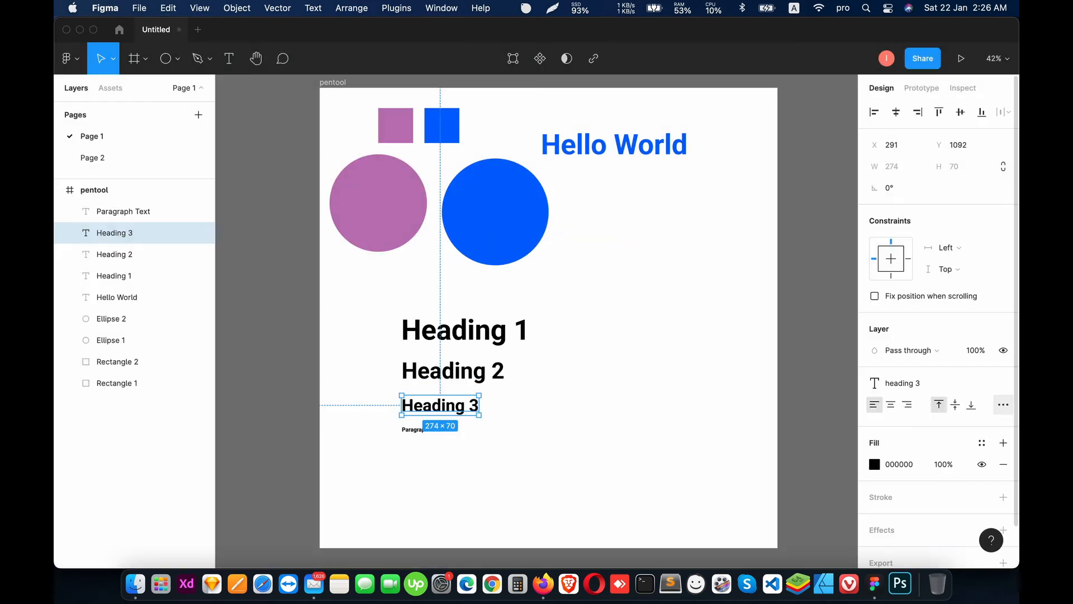
click(494, 462)
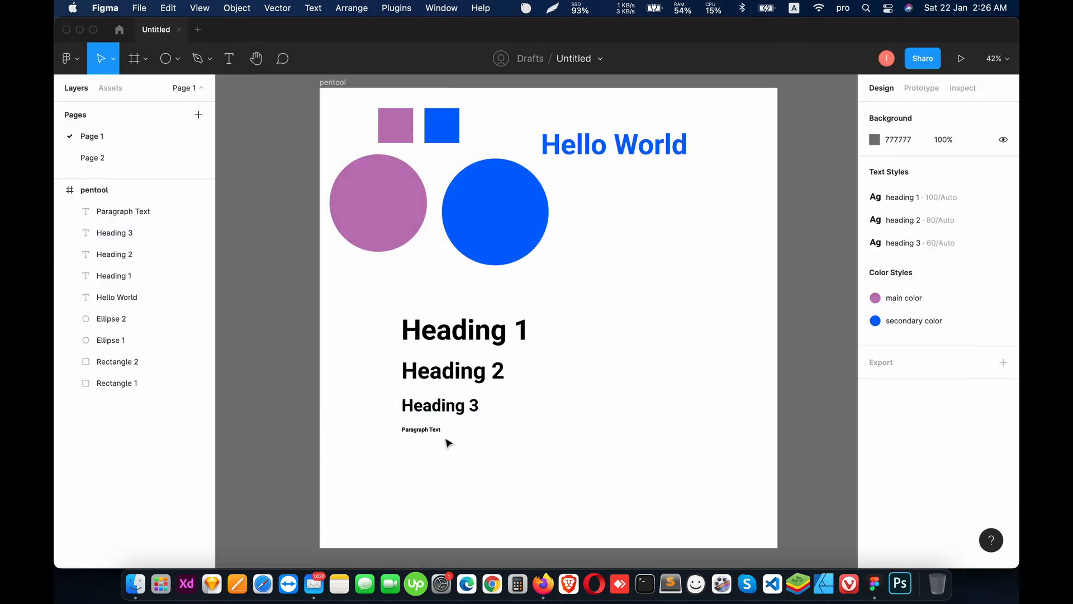
click(438, 432)
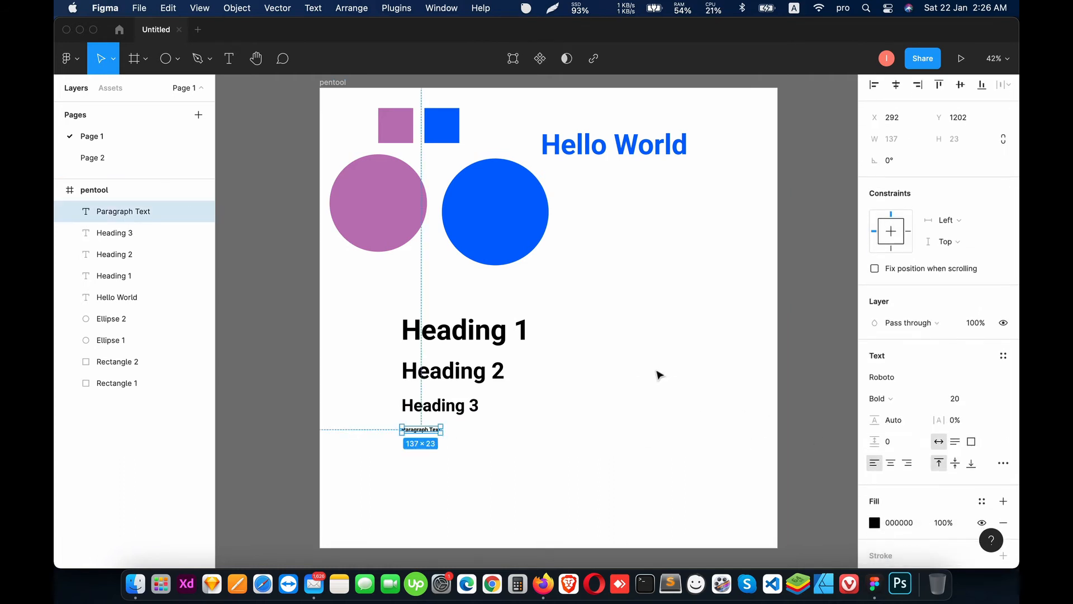
click(450, 336)
click(418, 429)
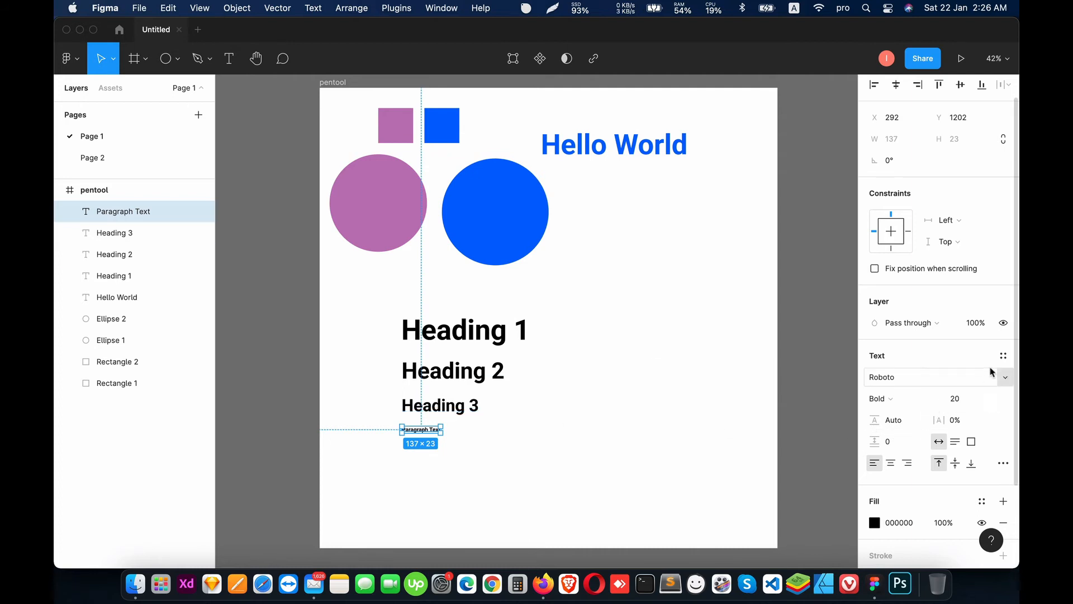
click(1004, 358)
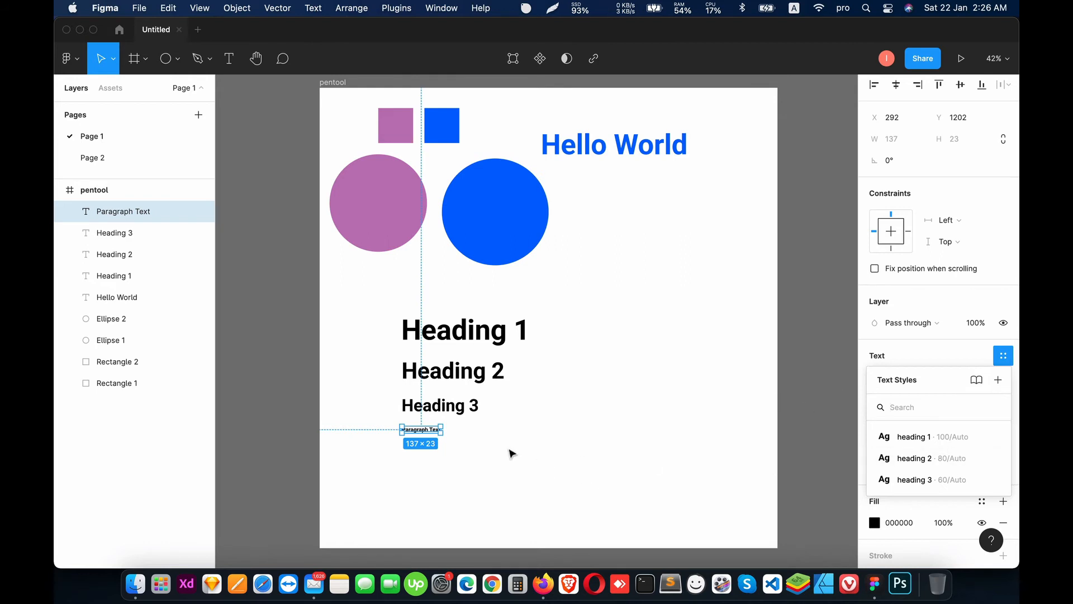
click(508, 453)
Step: Extend the paragraph below "Heading 3" by repeatedly pasting "Paragraph Text" over several lines
double_click(423, 432)
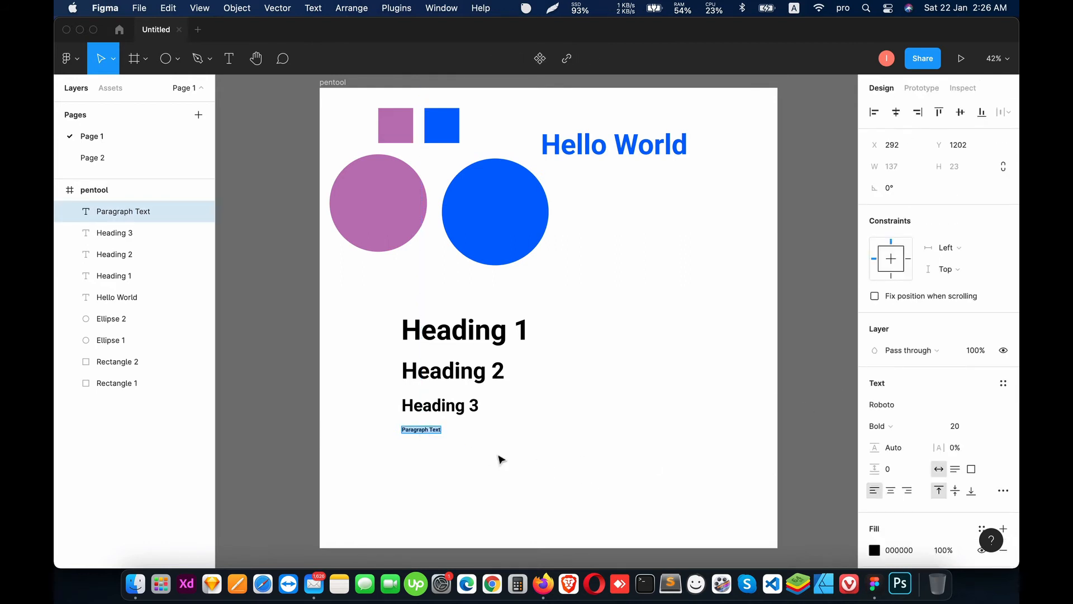
key(super+v)
key(super+v)
key(super+v)
key(super+v)
key(super+v)
key(super+v)
key(super+v)
key(super+v)
key(super+v)
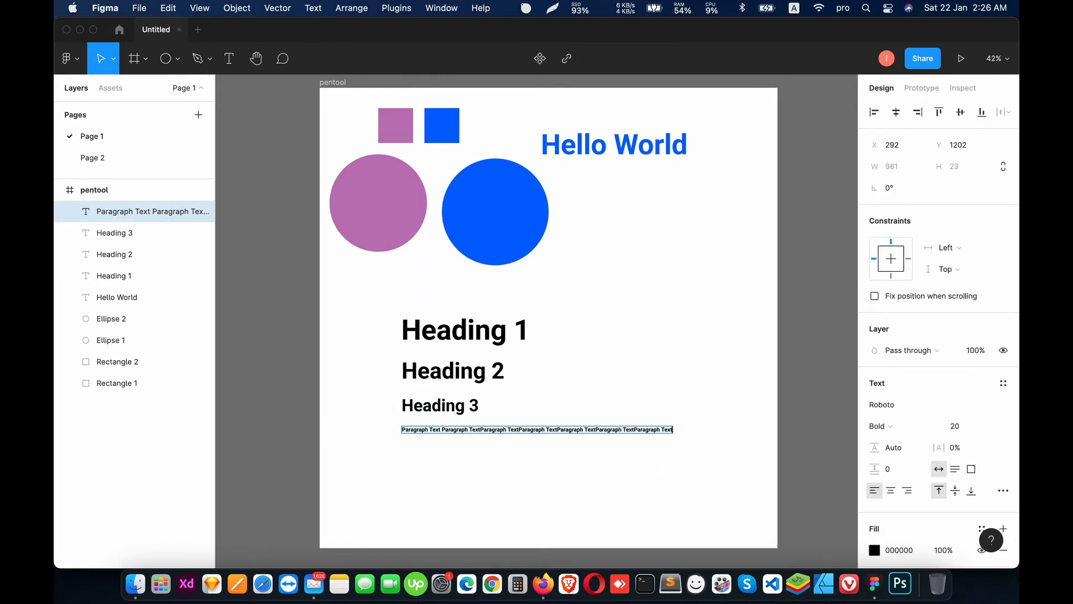
key(super+v)
key(super+v)
key(super+v)
key(super+v)
key(super+v)
key(super+v)
key(super+v)
key(super+v)
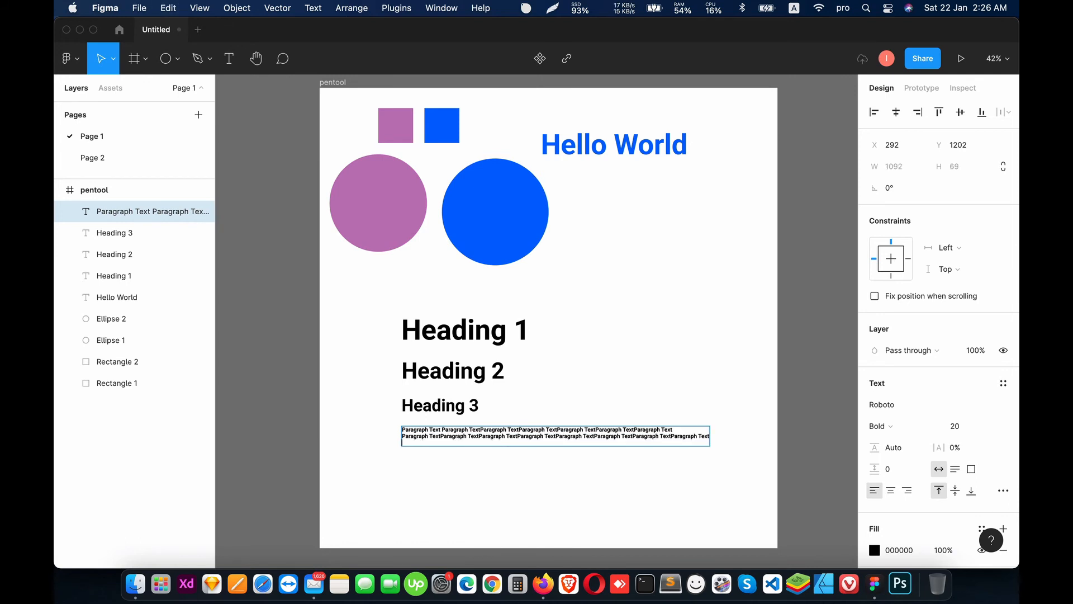
Step: Copy the paragraph's whole content and paste it to extend the paragraph to six lines
key(super+a)
key(super+c)
key(super+v)
key(super+v)
key(super+v)
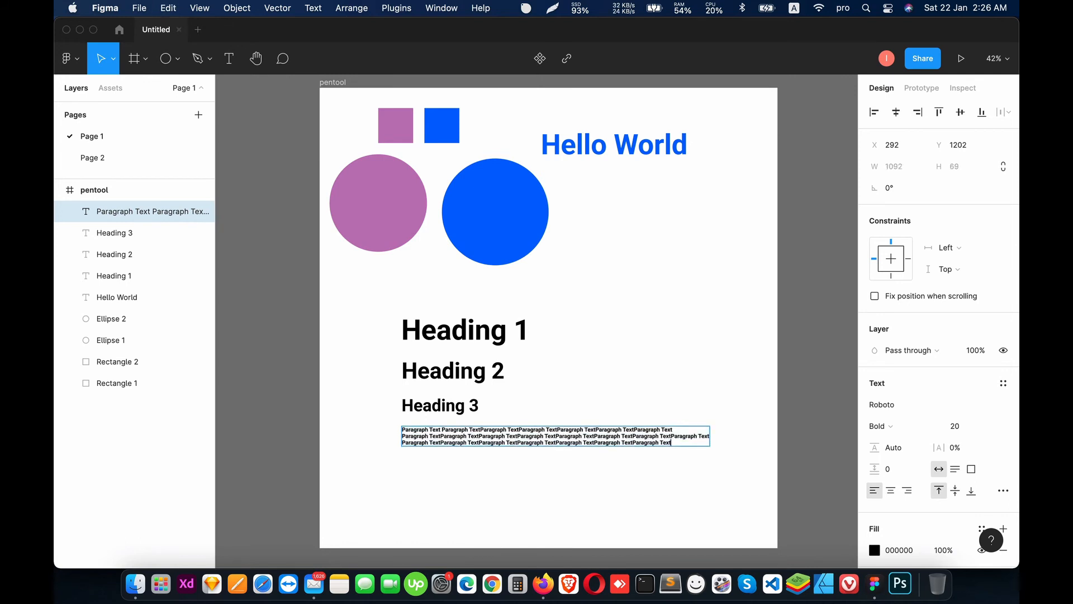
key(super+z)
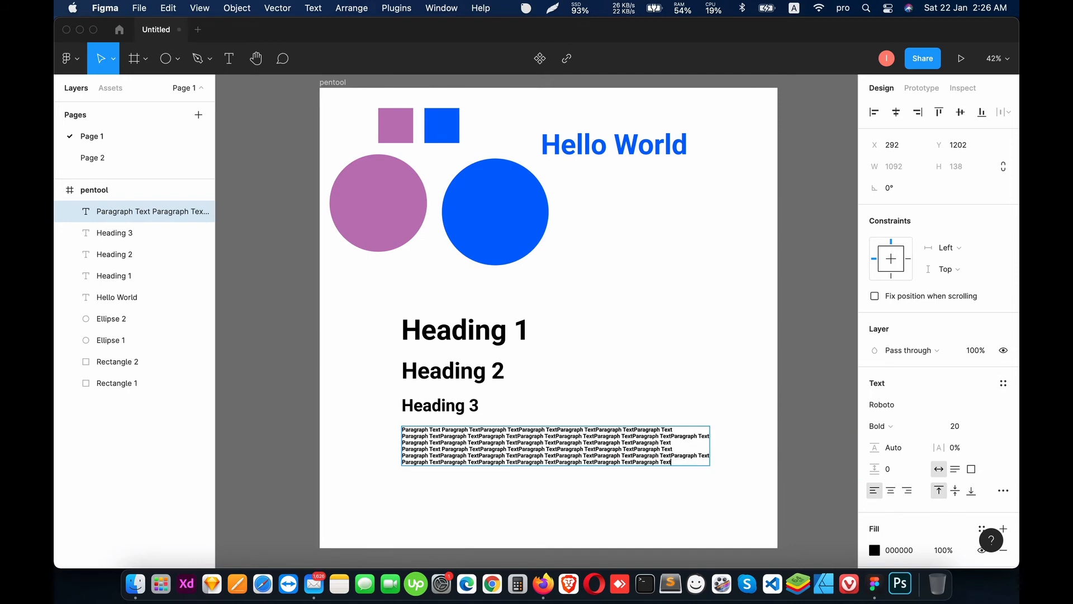
Step: Change the six-line paragraph's font weight to Regular
key(Escape)
key(shift+0)
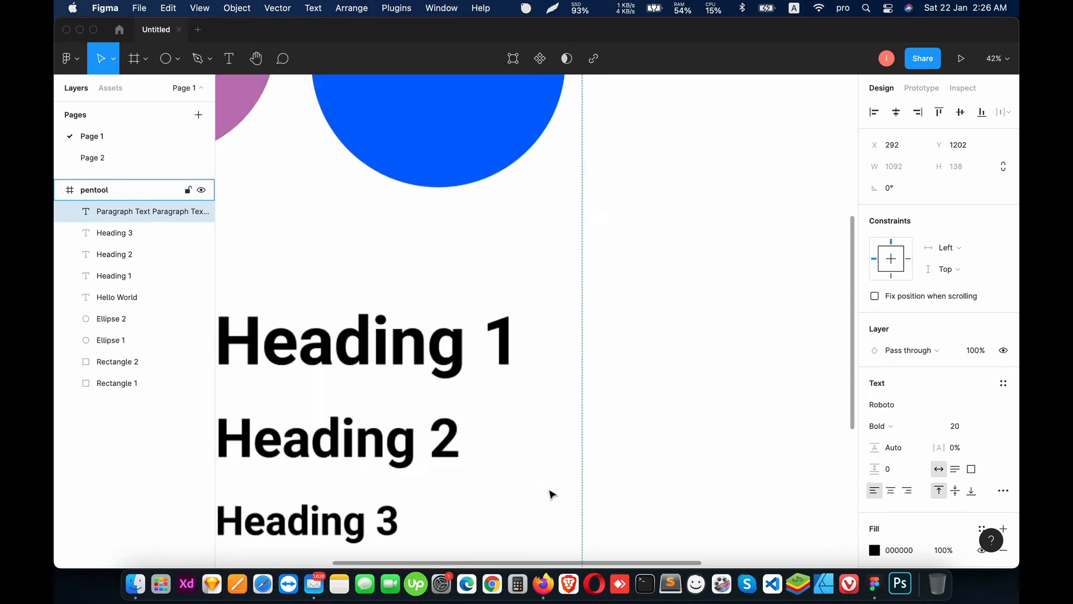
scroll(481, 380, down, 5)
scroll(480, 380, left, 2)
scroll(503, 336, down, 2)
scroll(503, 336, right, 4)
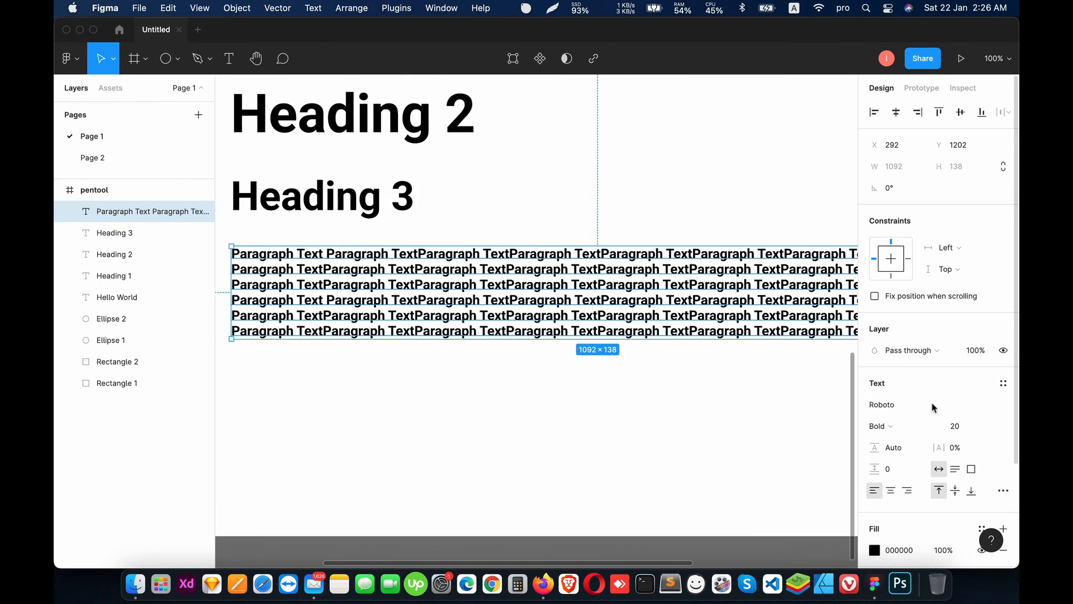
click(889, 426)
click(903, 378)
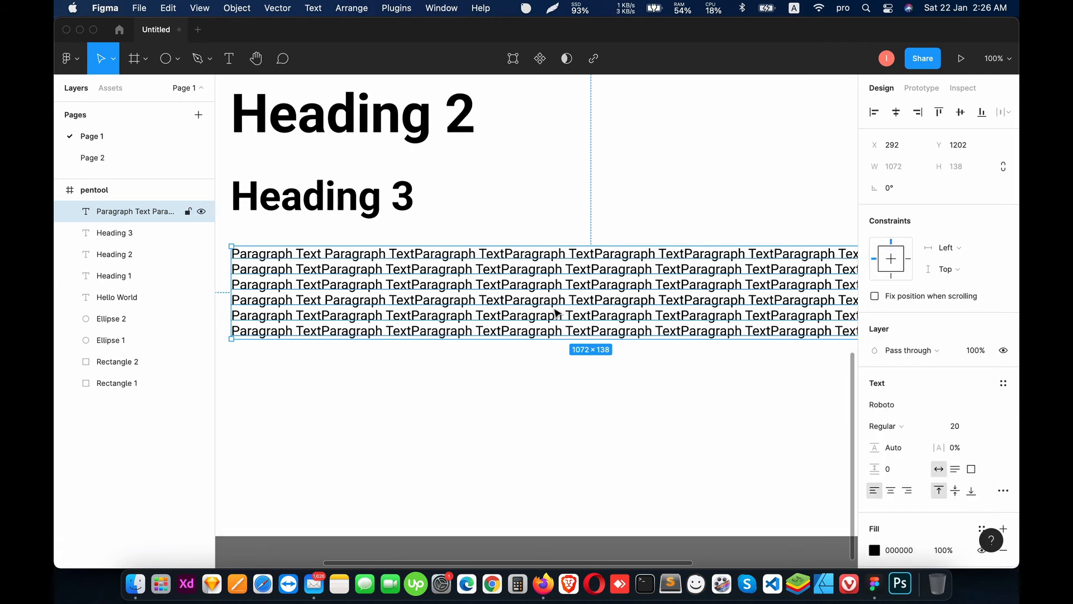
Step: Set the paragraph's line height to 35
key(minus)
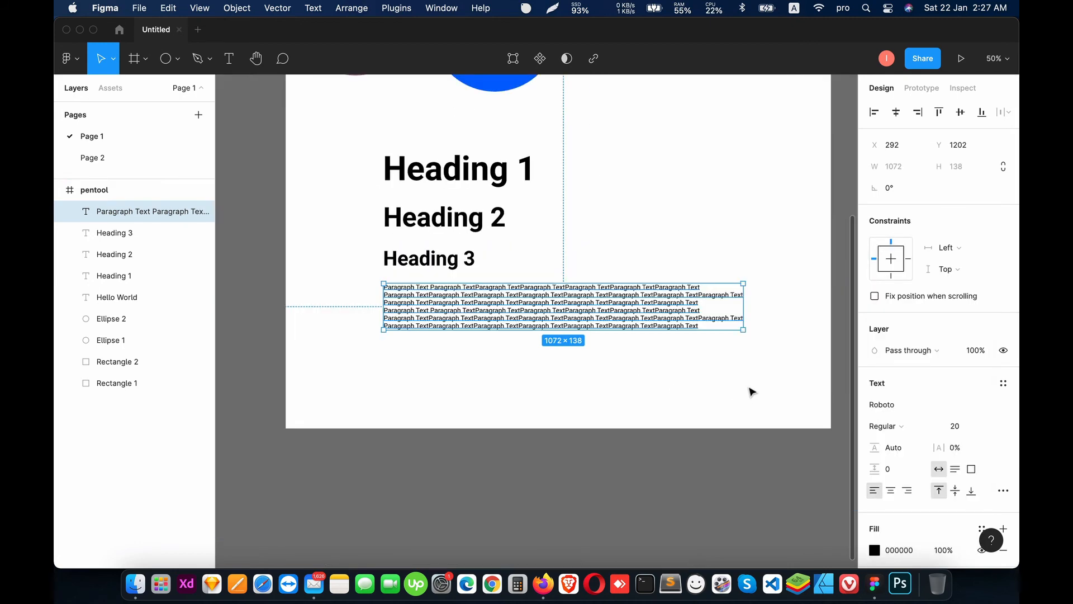
click(707, 359)
click(559, 324)
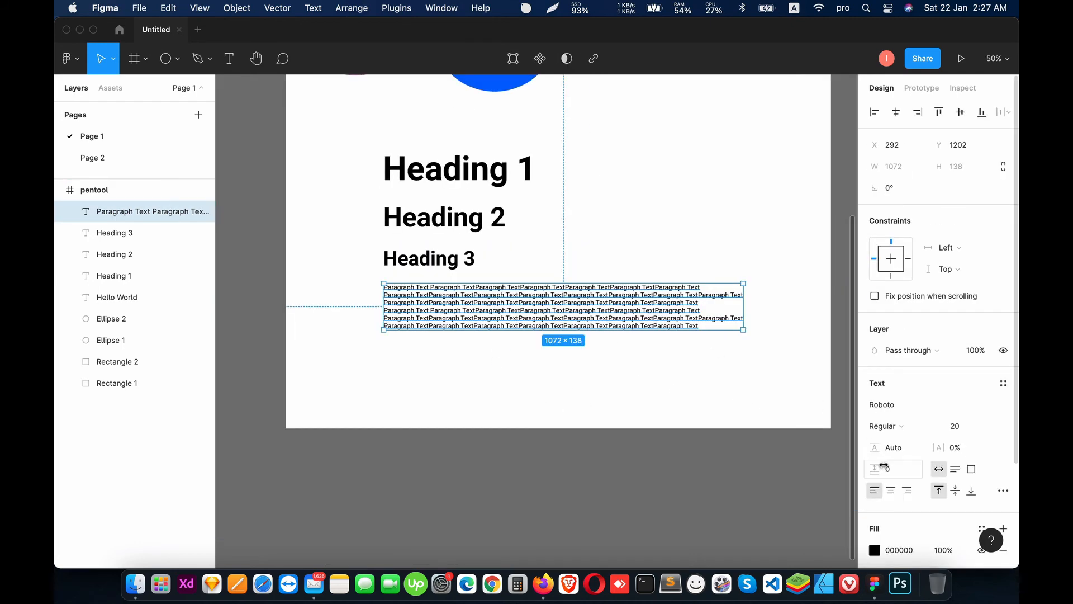
click(908, 452)
text(35)
key(Return)
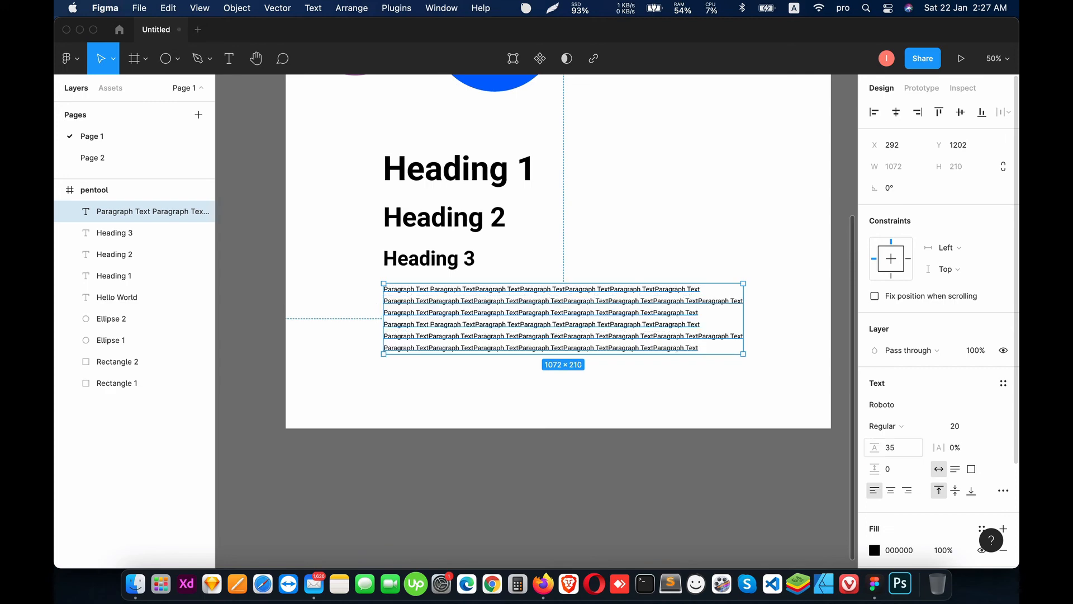
Step: Move the paragraph slightly up to X 291, Y 1192, left-aligned with the headings above
click(582, 422)
click(506, 322)
drag(506, 323, 501, 324)
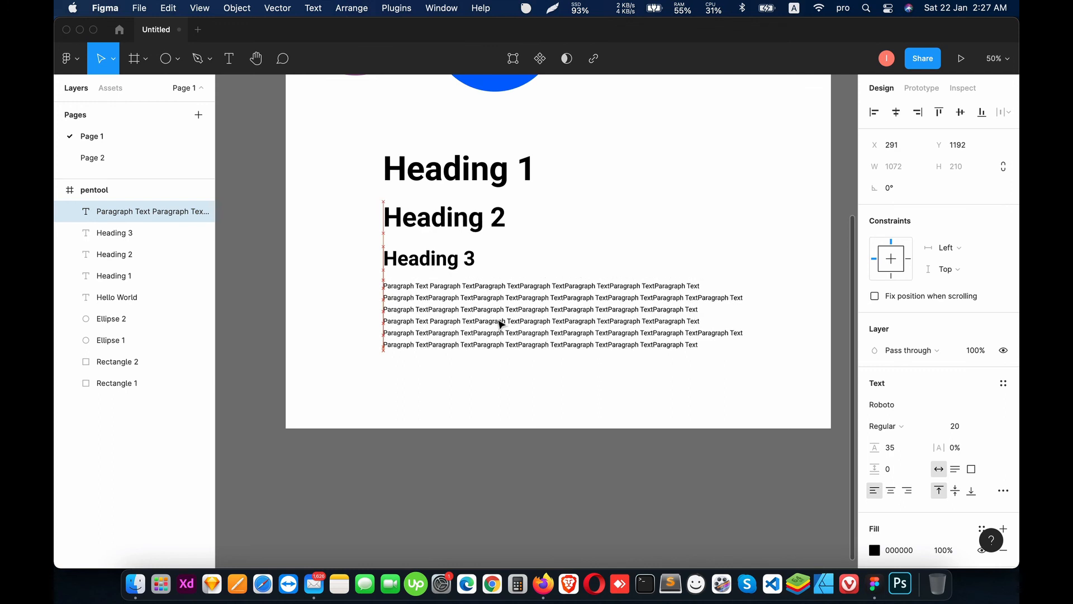
Step: Create a text style named "paragraph" from the six-line paragraph
click(1003, 388)
click(998, 407)
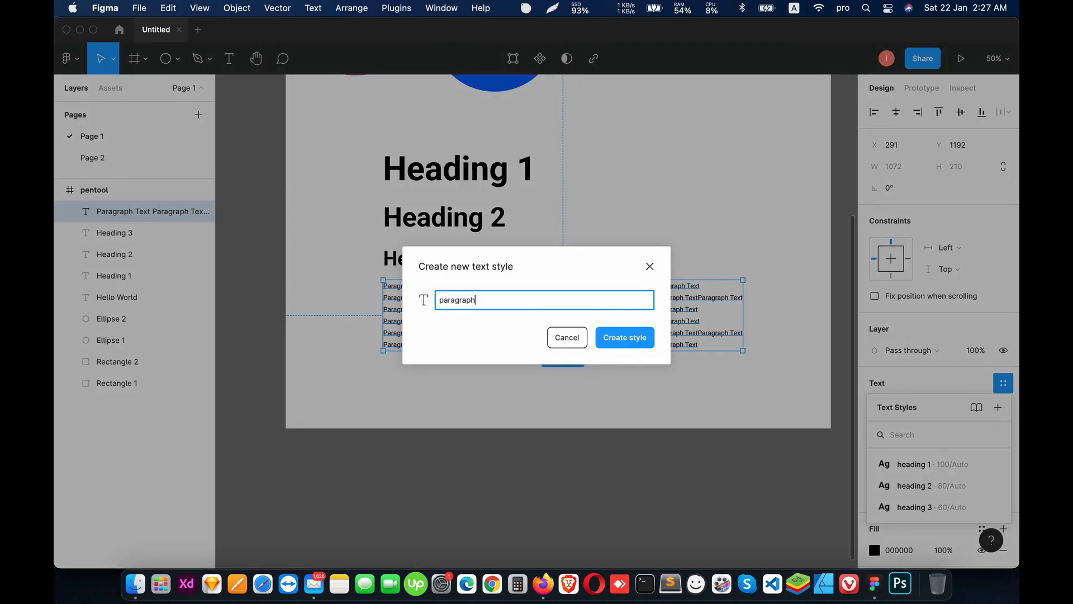
text(paragraph)
key(Return)
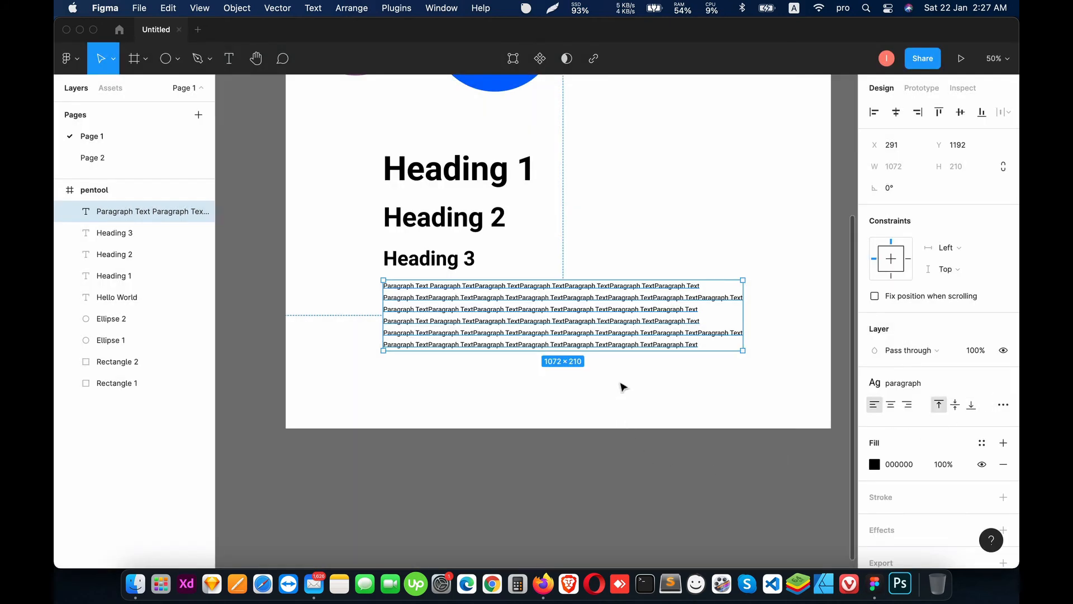
click(623, 386)
drag(527, 273, 391, 176)
scroll(466, 312, up, 4)
drag(464, 350, 376, 282)
click(508, 451)
scroll(467, 293, down, 5)
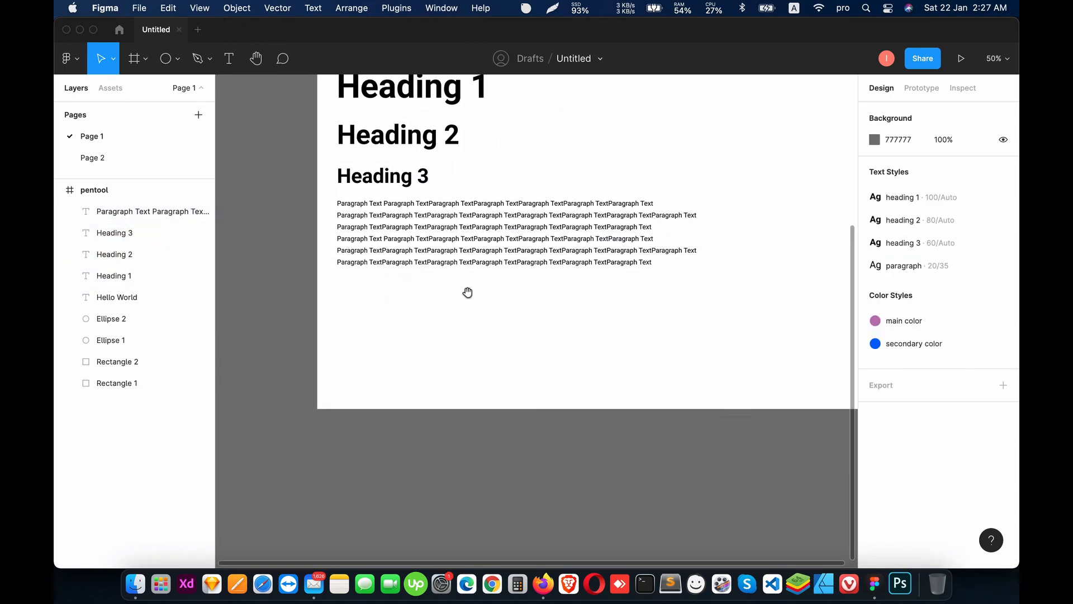
Step: Add the text "This is our heading one" in the empty space below the paragraph and place it at X 607, Y 1325
click(229, 58)
click(498, 315)
text(T)
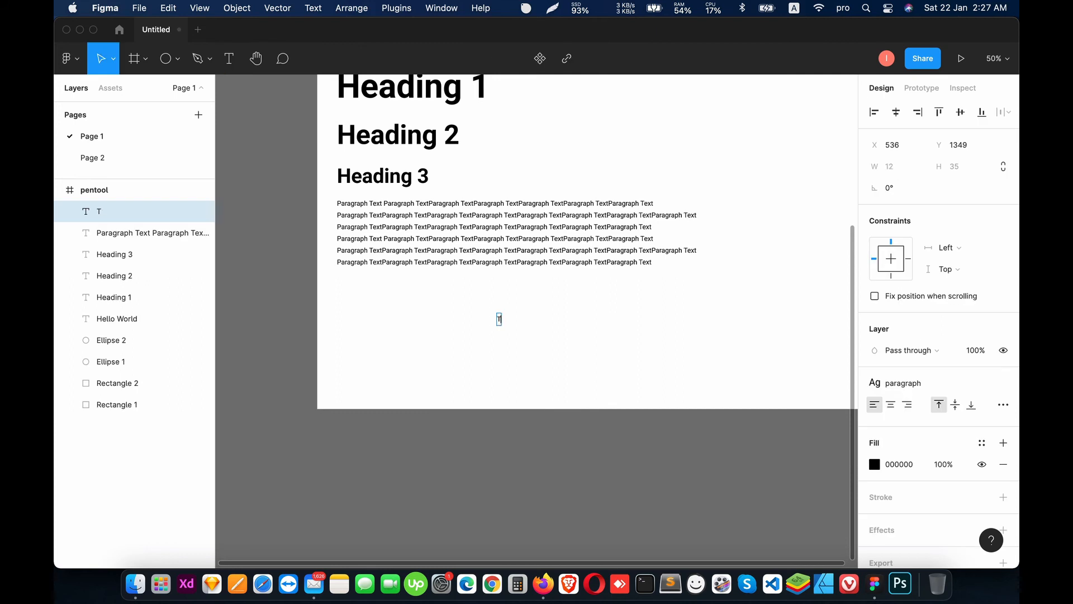
text(his is our headi)
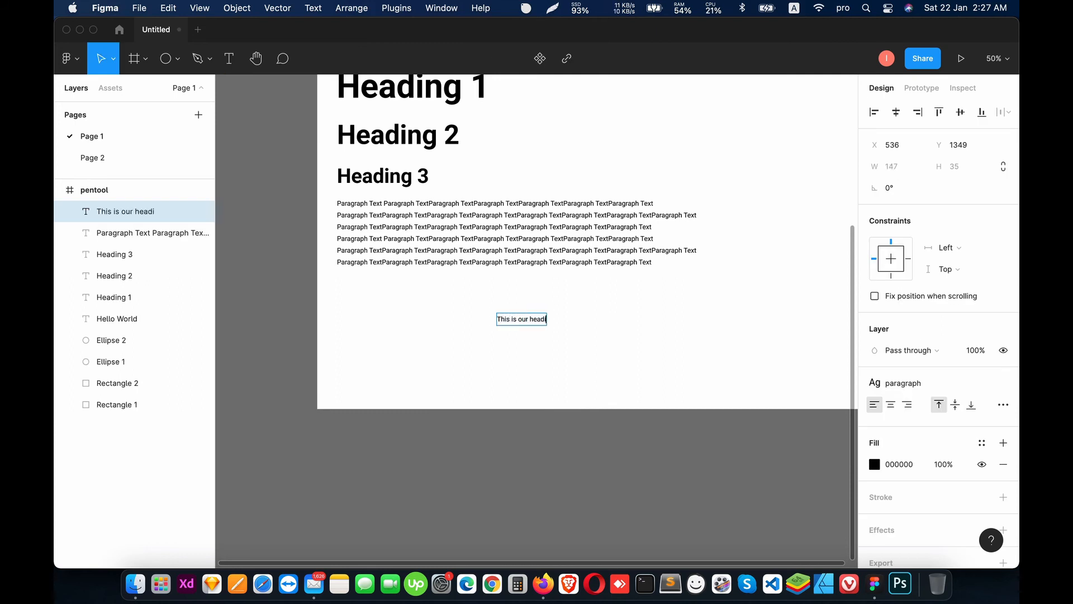
text(ng one)
click(608, 357)
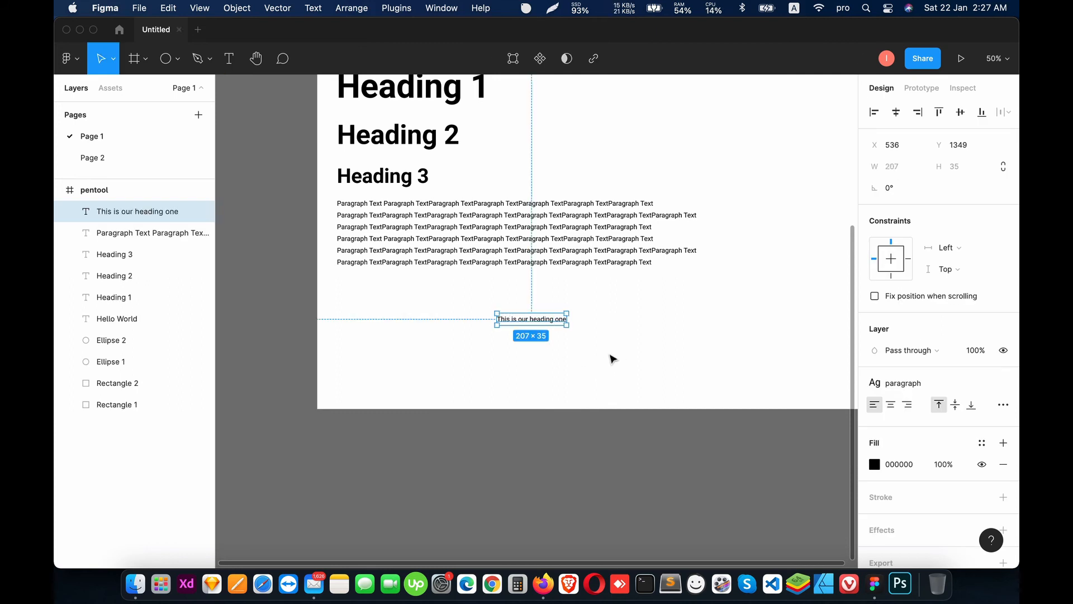
drag(560, 319, 582, 313)
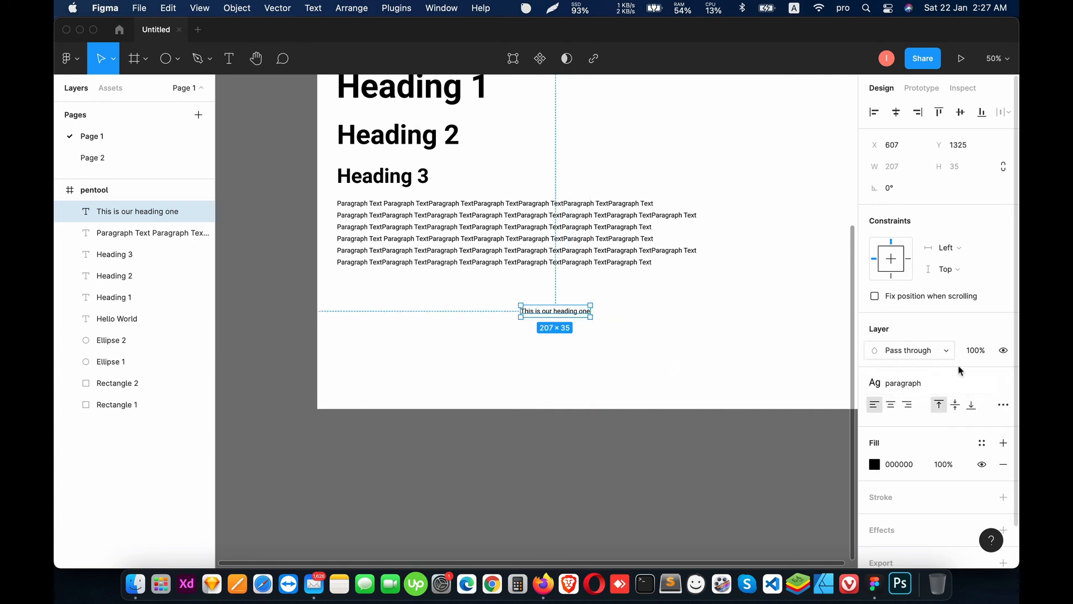
Step: Apply the heading 1 text style to "This is our heading one" and move the text to X 286, Y 1339
click(925, 388)
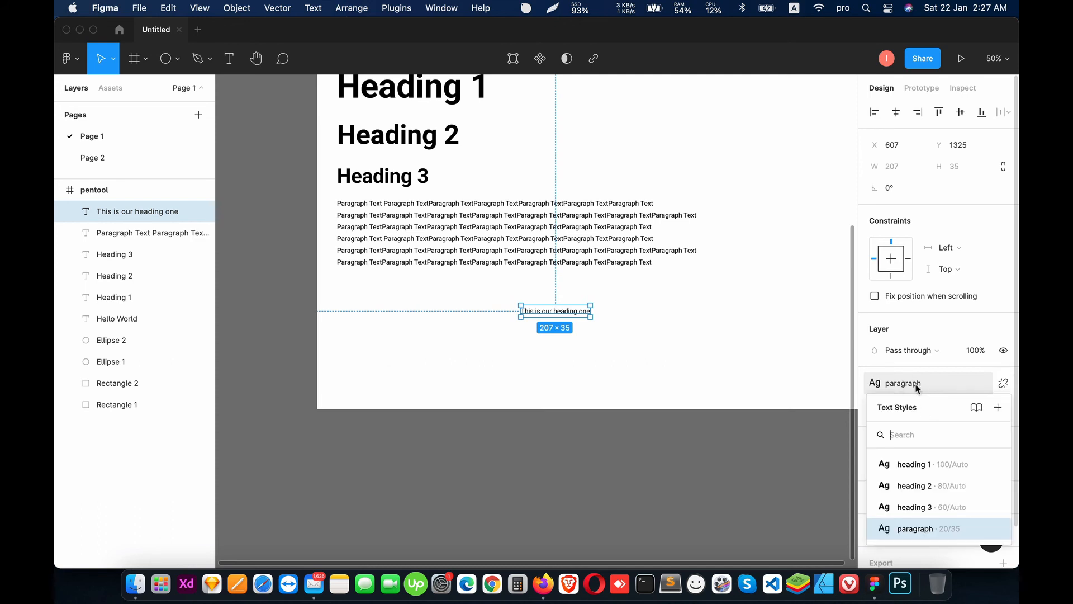
click(917, 464)
key(Escape)
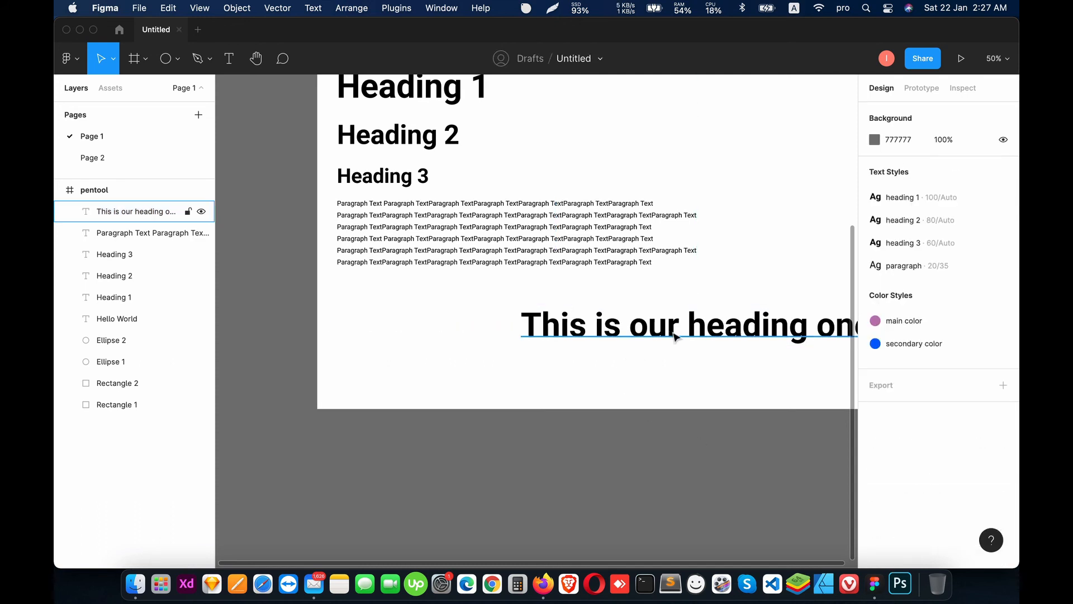
drag(675, 336, 556, 347)
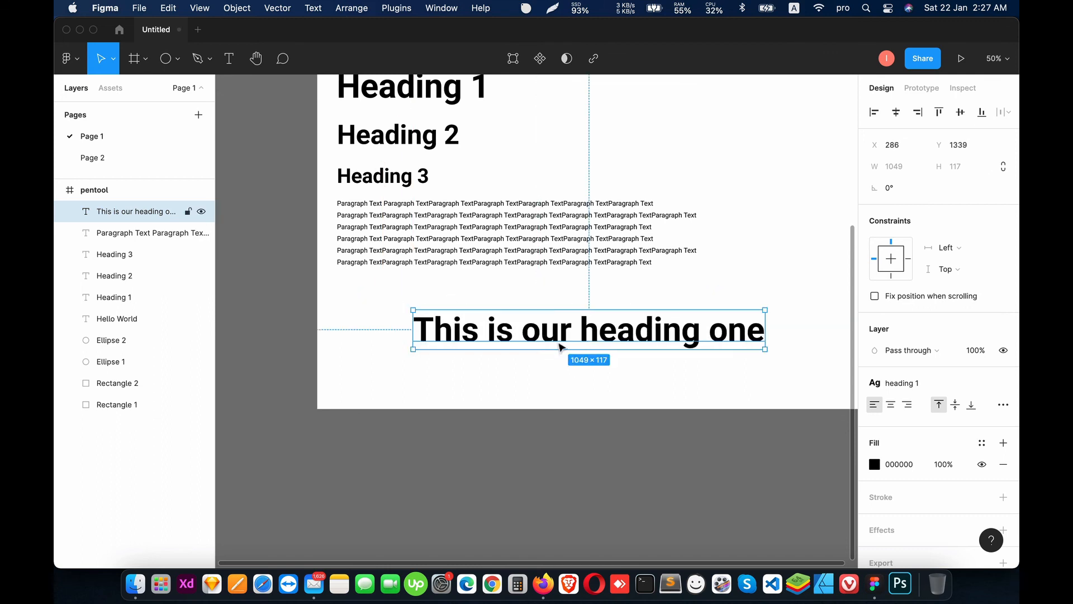
Step: Try the heading 2, paragraph, heading 3 and again heading 2 text styles on "This is our heading one"
click(909, 395)
click(923, 482)
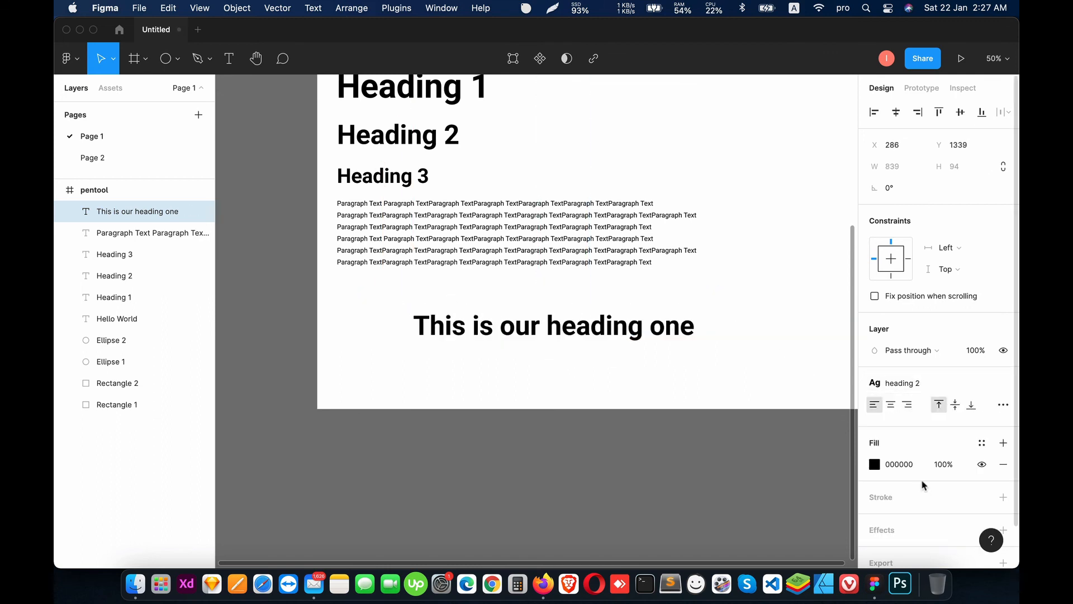
click(908, 395)
click(915, 528)
click(913, 382)
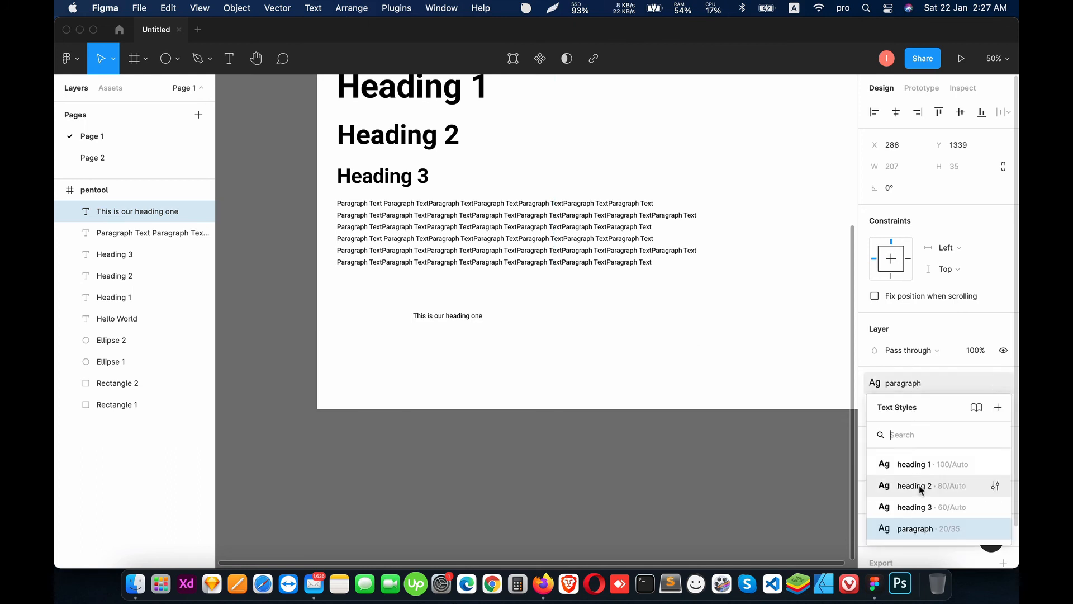
click(918, 505)
click(903, 384)
click(928, 486)
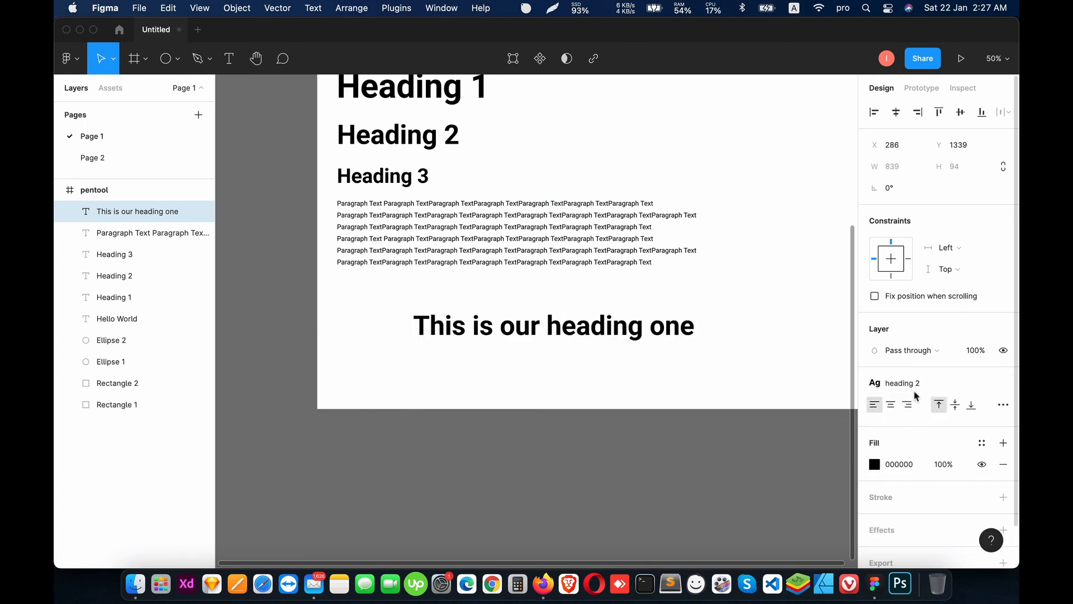
Step: Set "This is our heading one" to the heading 1 text style and move it to X 59, Y 1244, left-aligned under the paragraph
click(910, 382)
click(923, 459)
click(640, 355)
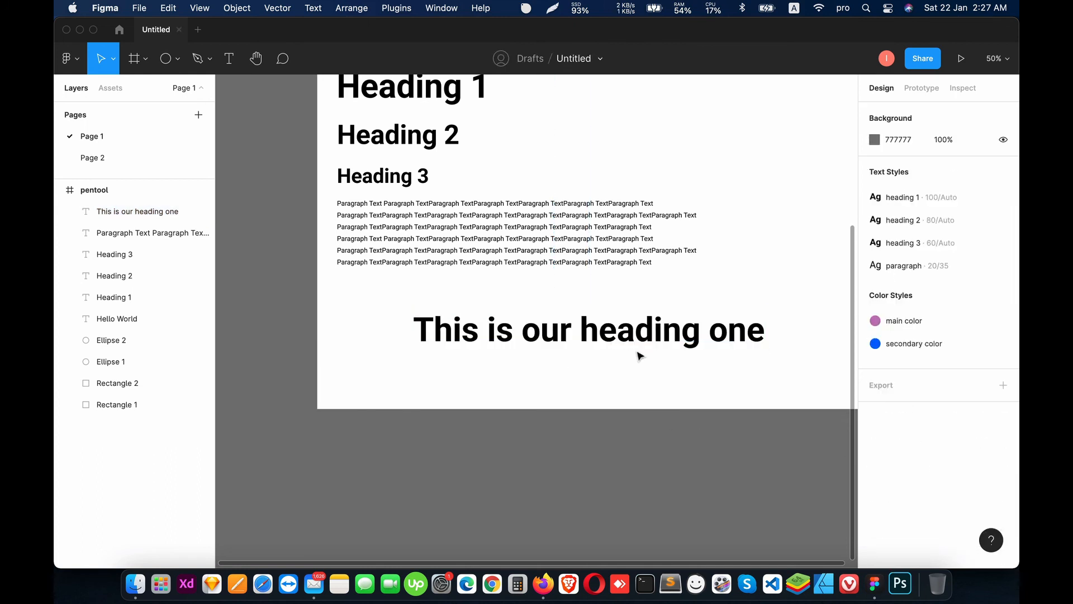
drag(640, 356, 564, 323)
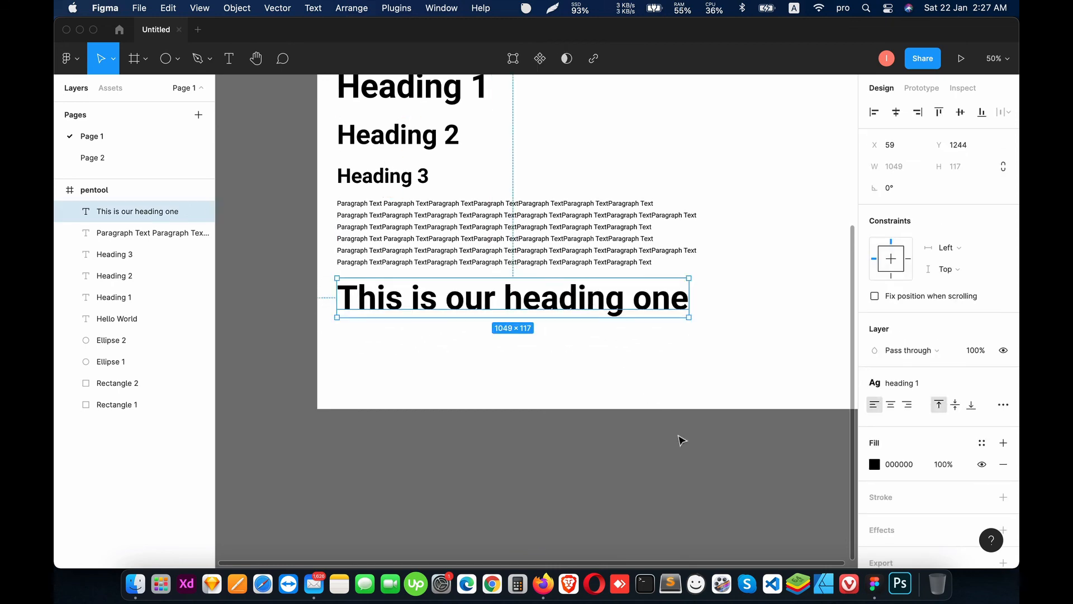
scroll(688, 425, up, 5)
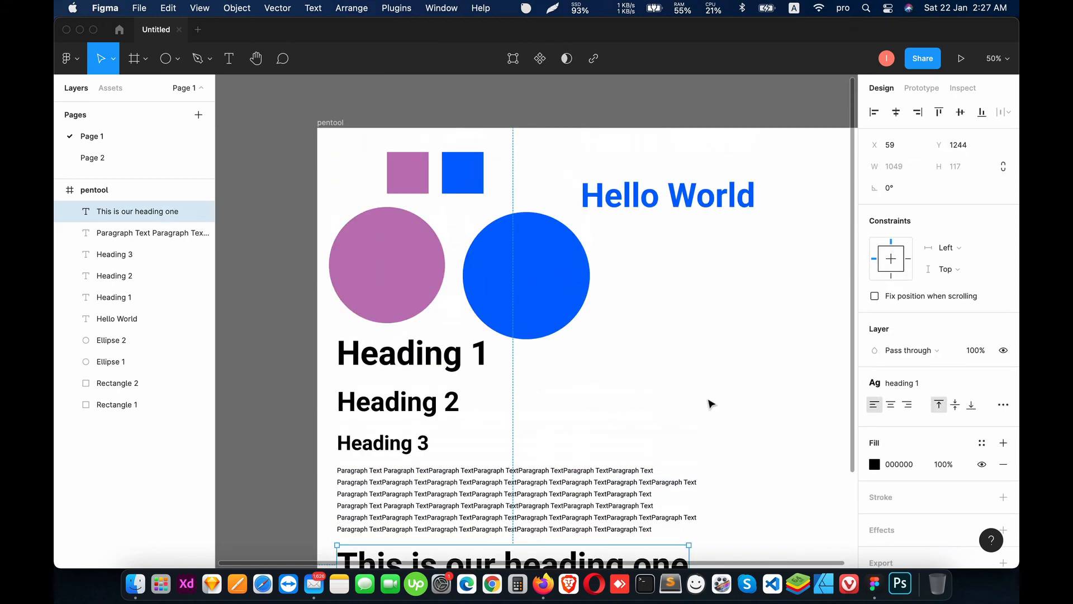